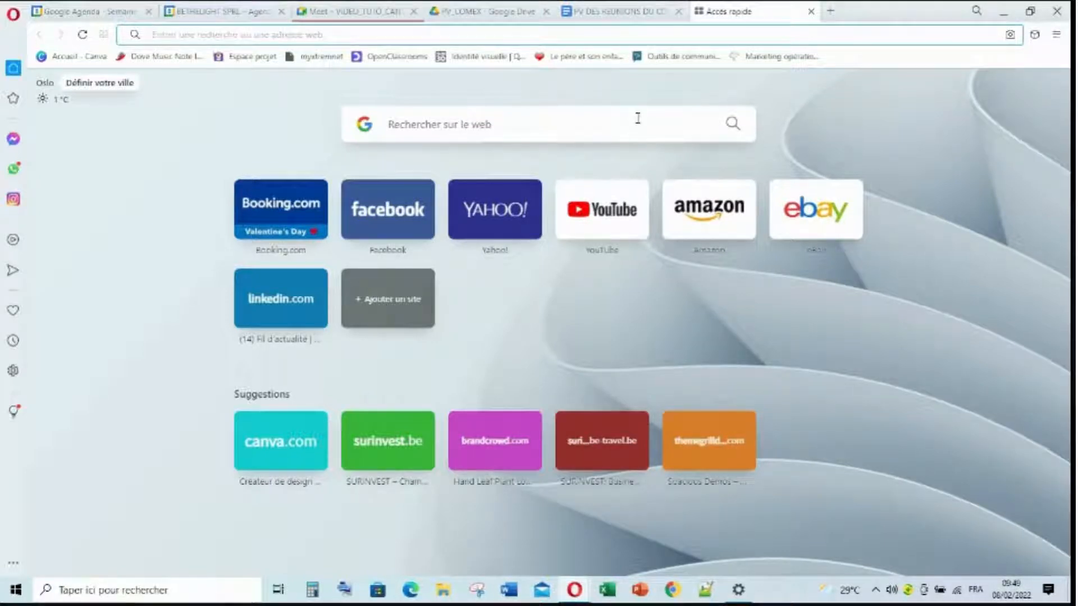
Search the web for "canva" and open the official Canva website from the results.
{"action": "left_click", "coordinate": [553, 124]}
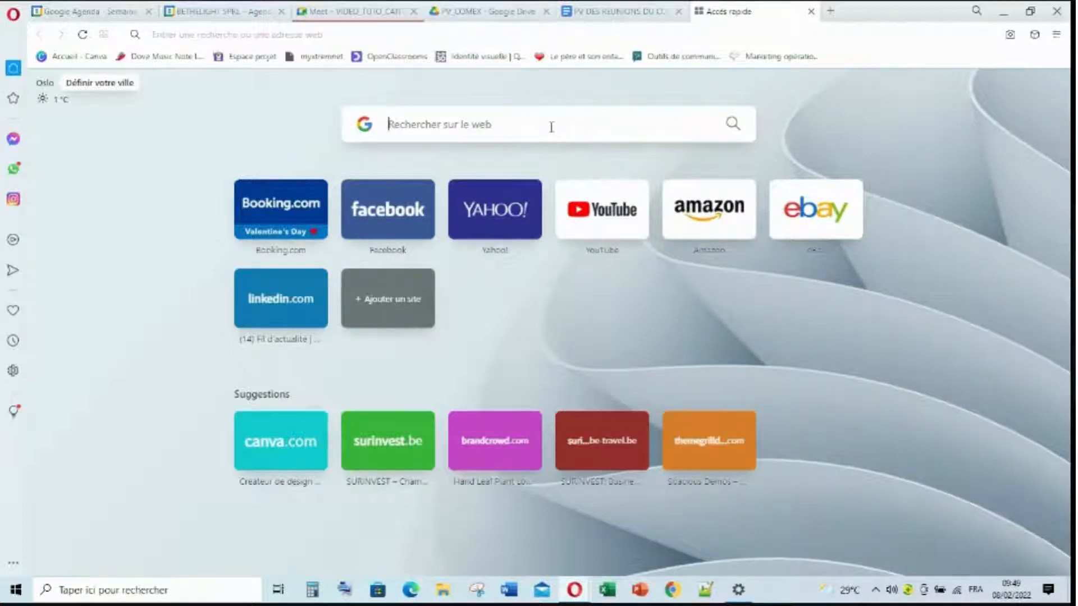
{"action": "type", "text": "canva"}
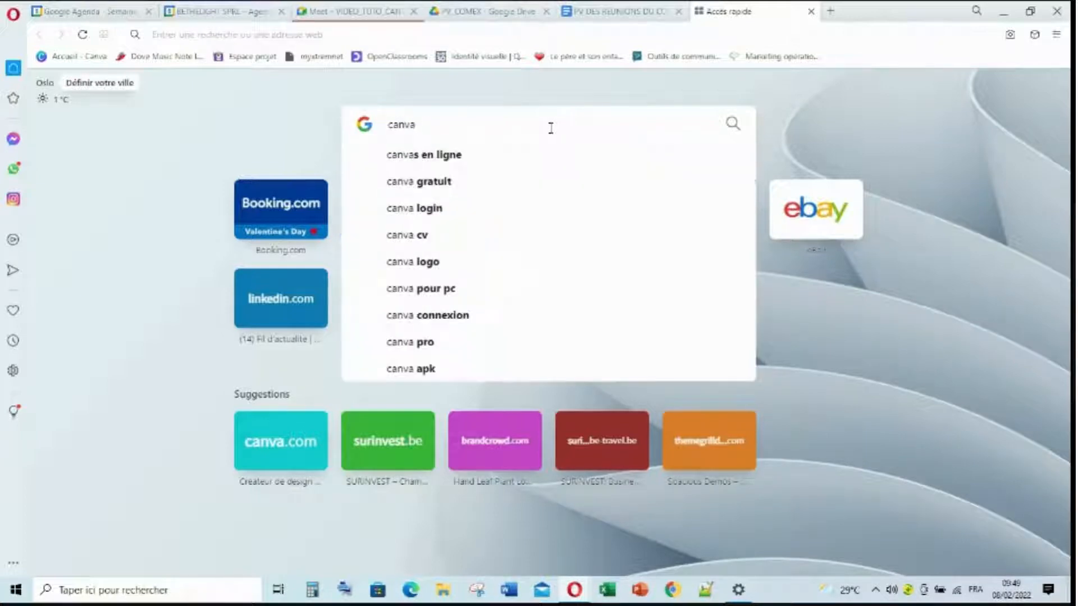
{"action": "key", "text": "Return"}
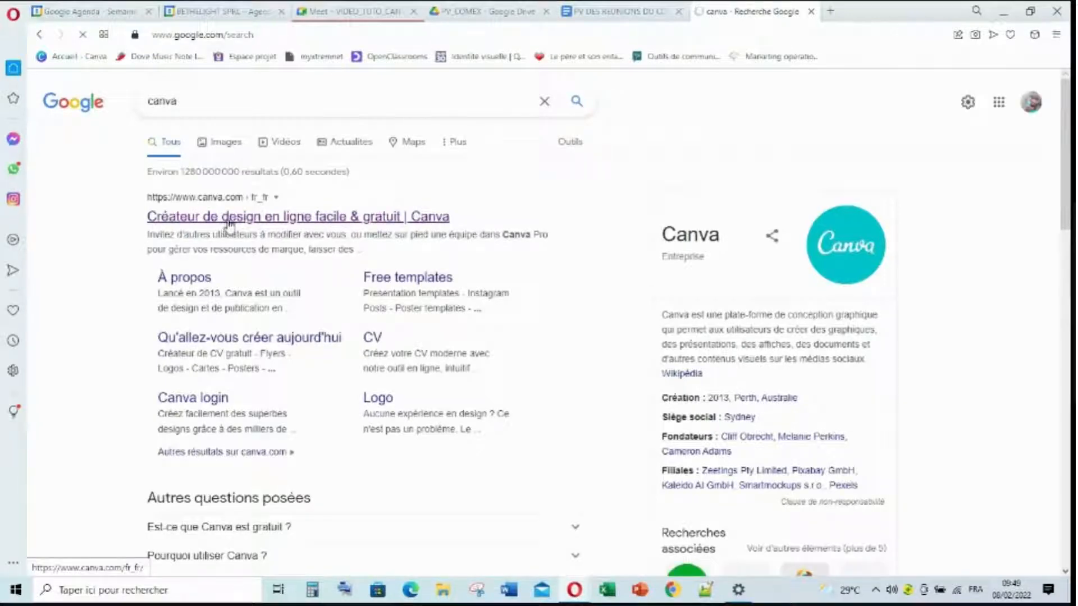
{"action": "left_click", "coordinate": [227, 223]}
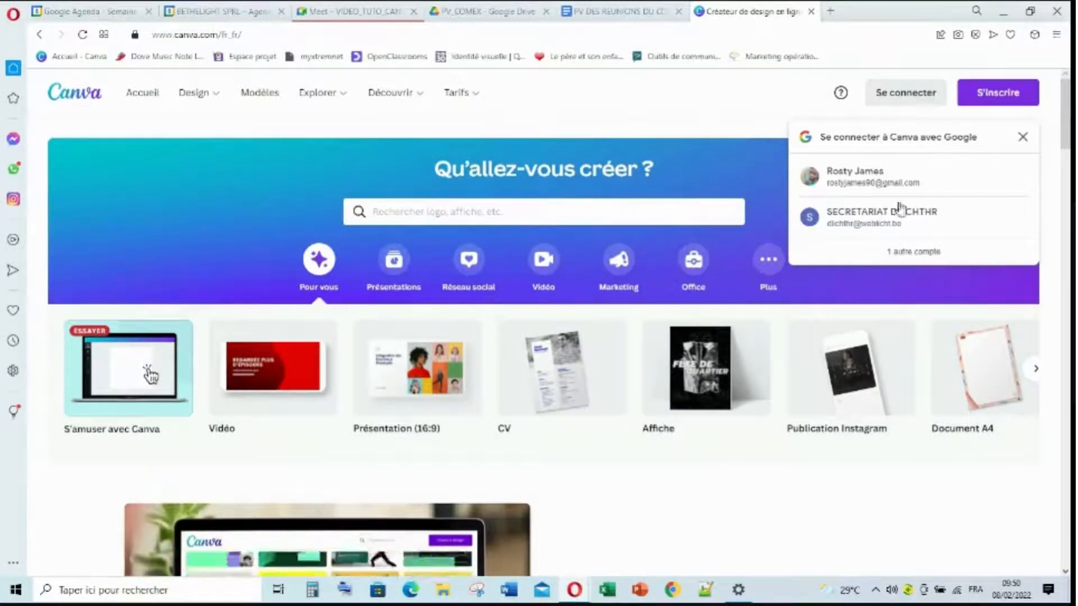
Dismiss the Google sign-in prompt, choose to log in by e-mail, and submit the Canva account's saved e-mail address.
{"action": "left_click", "coordinate": [914, 500]}
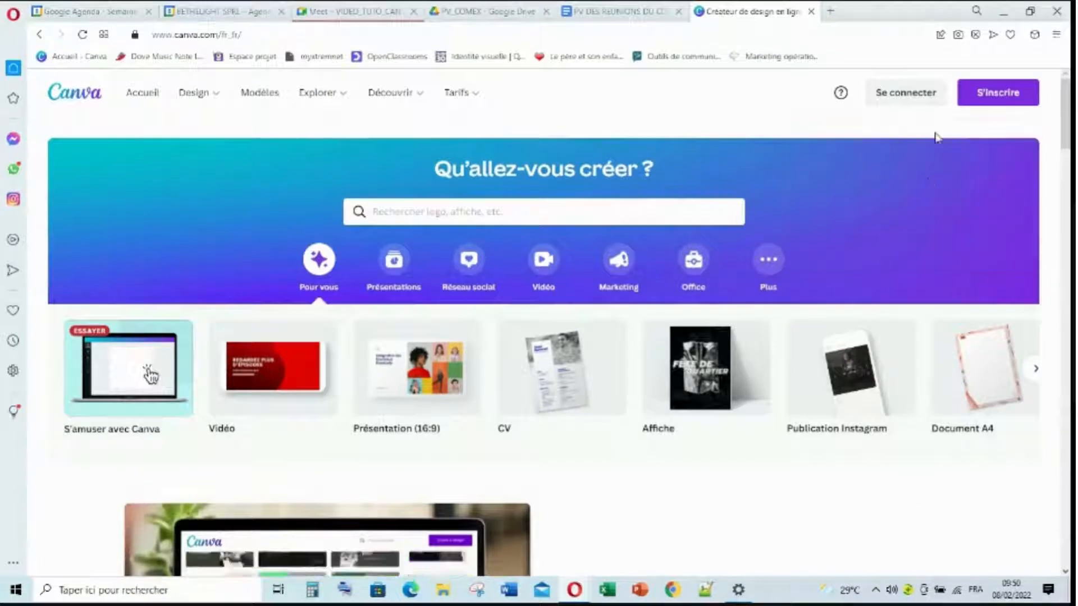
{"action": "left_click", "coordinate": [909, 95]}
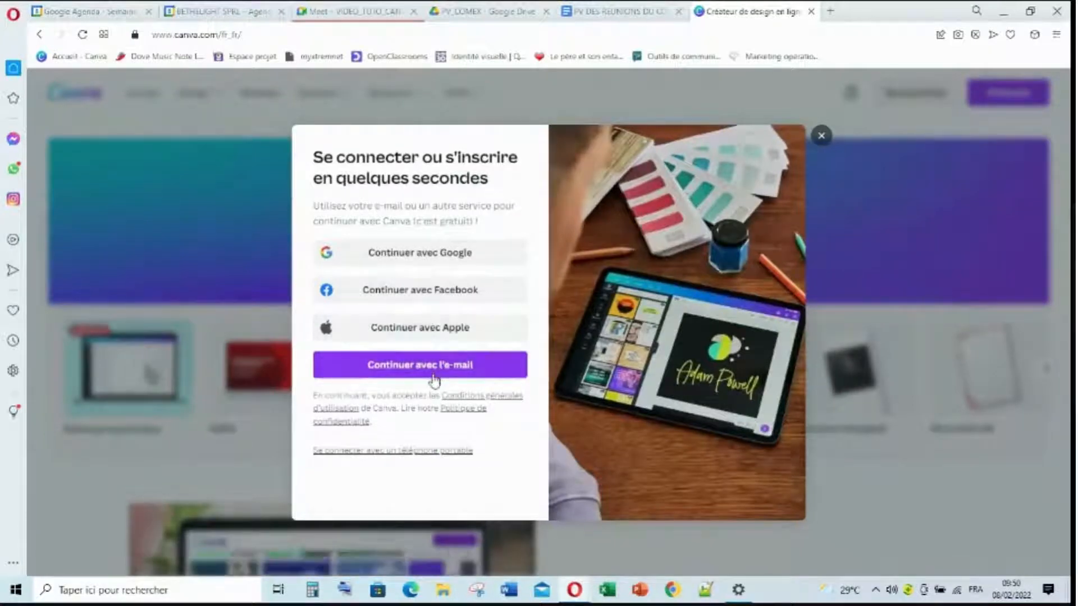
{"action": "left_click", "coordinate": [463, 374]}
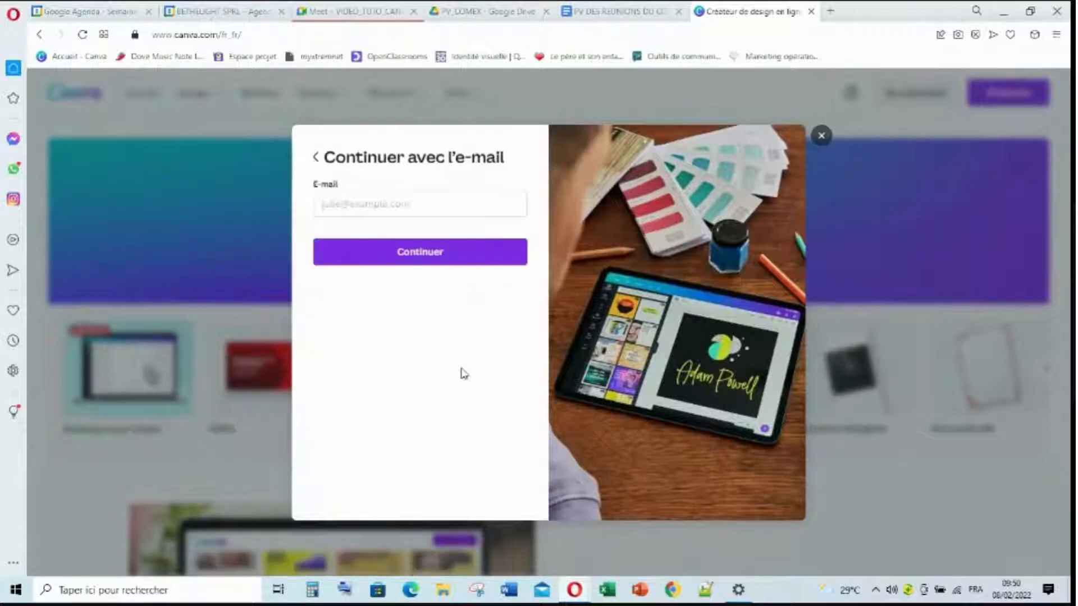
{"action": "left_click", "coordinate": [416, 203]}
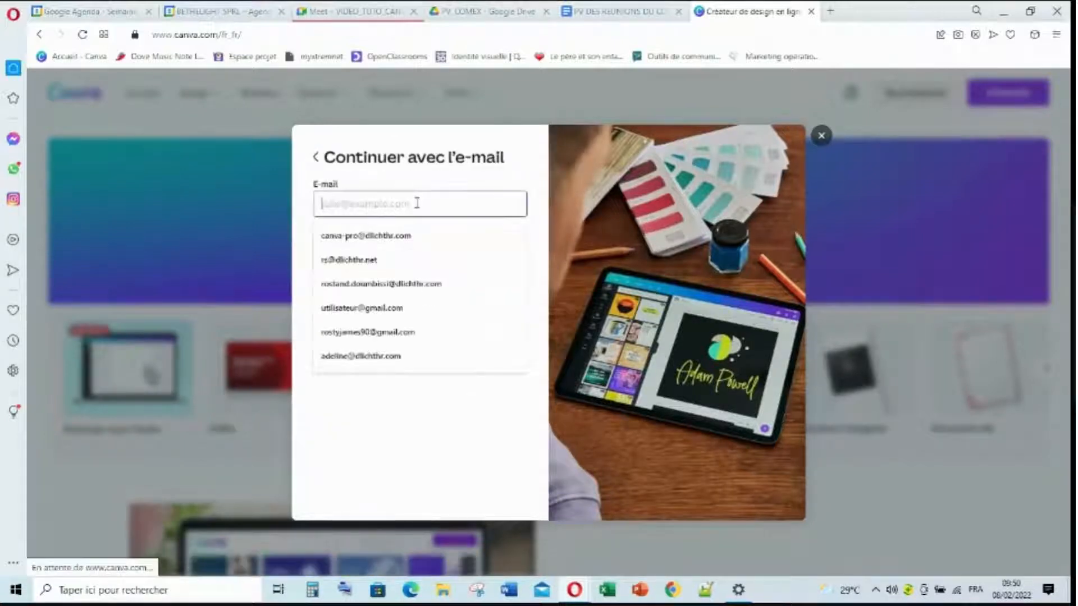
{"action": "left_click", "coordinate": [403, 237]}
{"action": "left_click", "coordinate": [403, 239]}
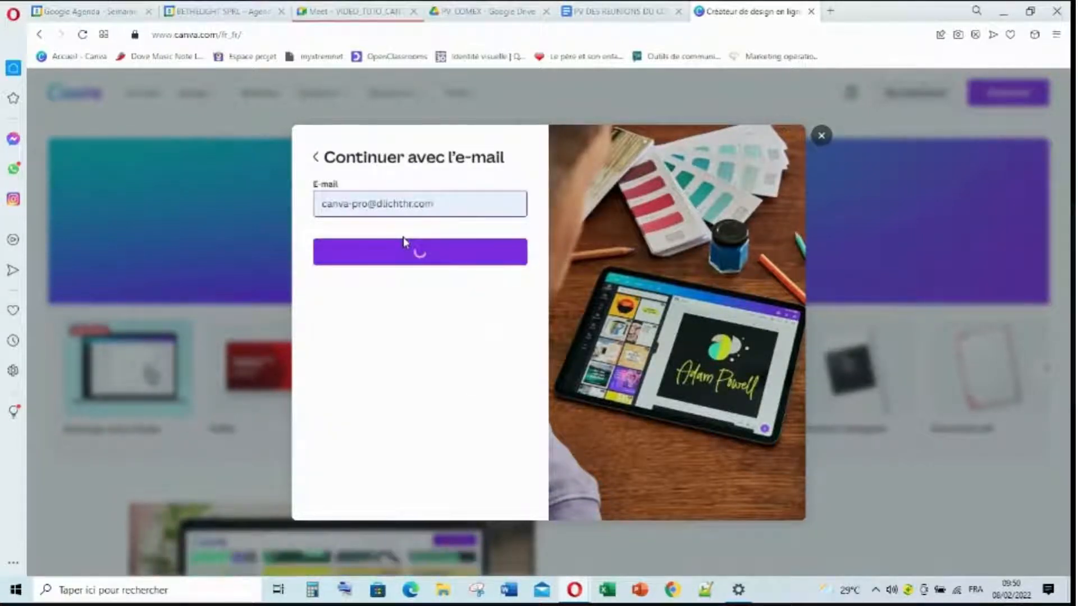
{"action": "left_click", "coordinate": [420, 253]}
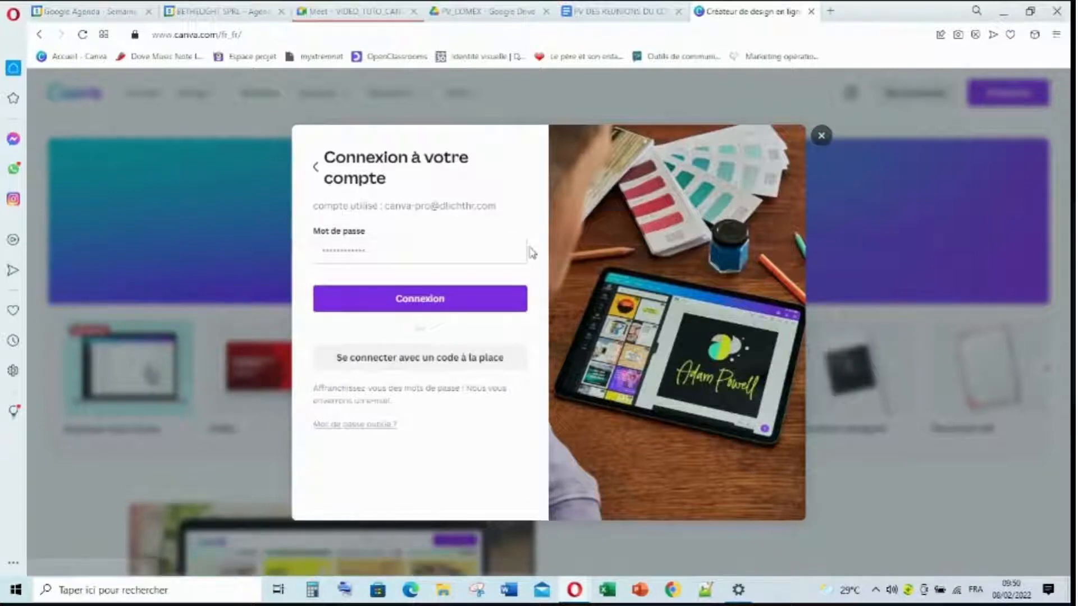
Enter the account password to log in to Canva.
{"action": "left_click", "coordinate": [391, 248]}
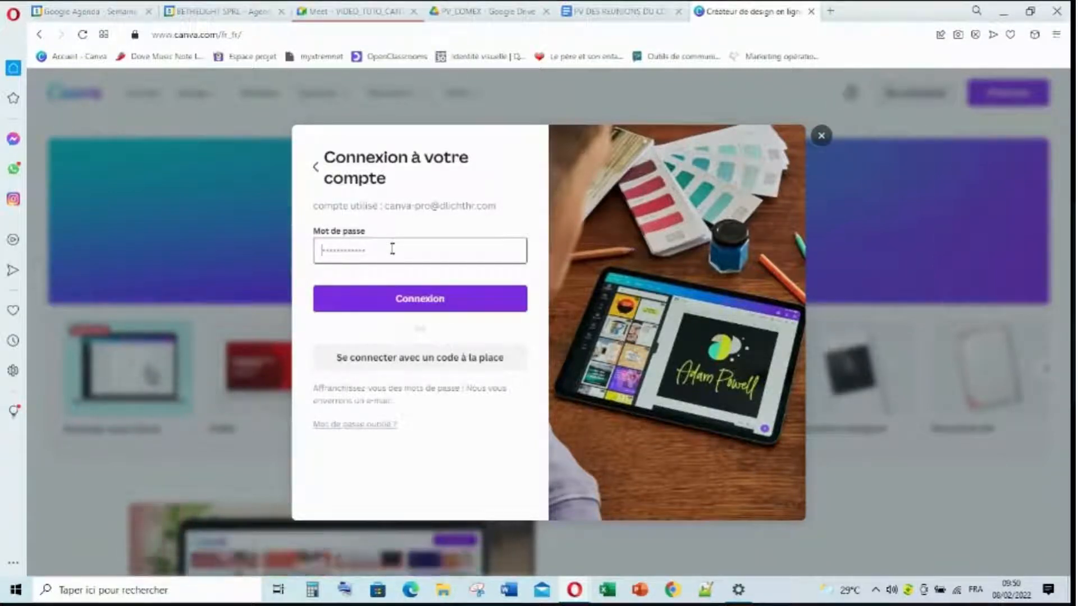
{"action": "type", "text": "•••"}
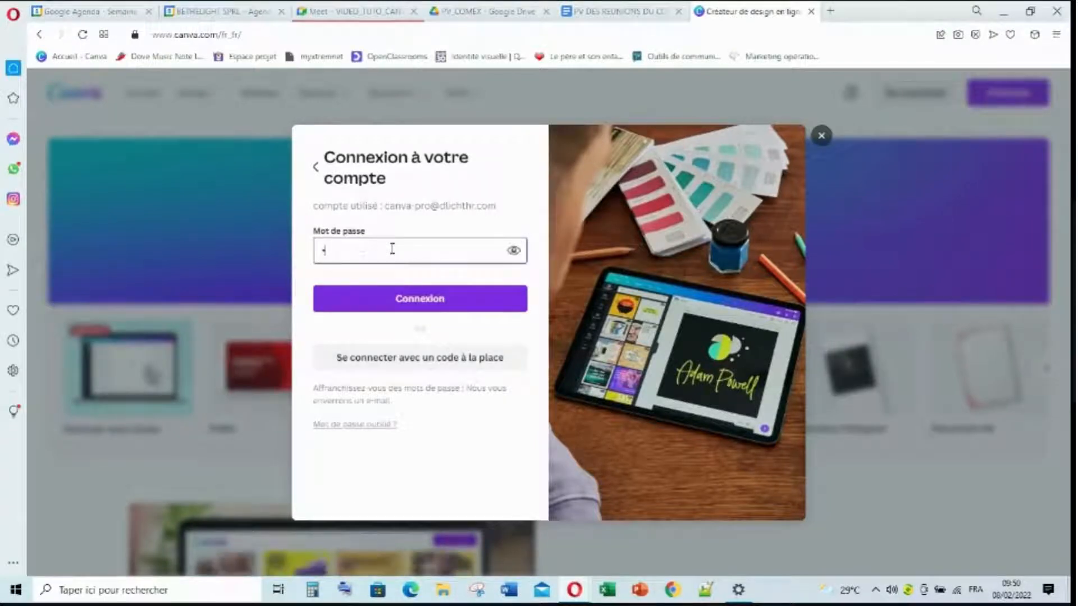
{"action": "type", "text": "•••••"}
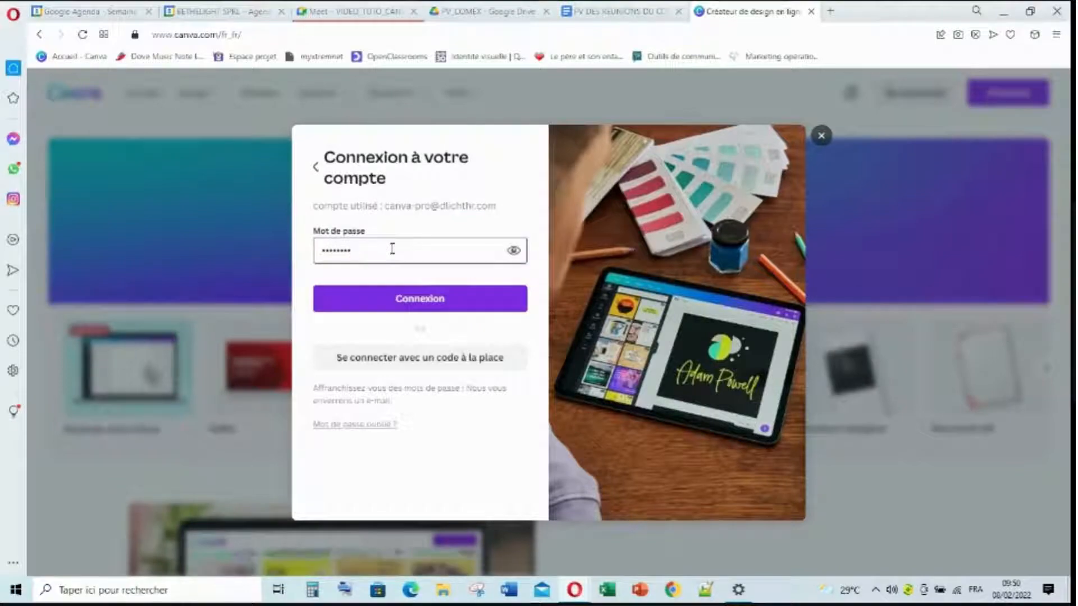
{"action": "type", "text": "••"}
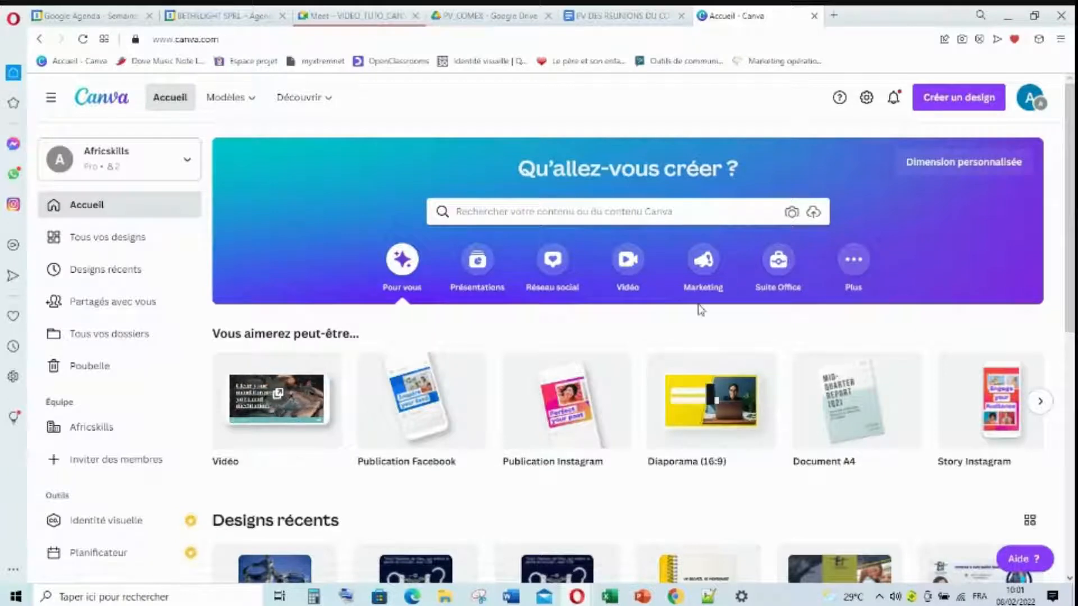
Look over the suggested design formats and the recent designs on the Canva home page.
{"action": "scroll", "coordinate": [644, 397], "scroll_direction": "down", "scroll_amount": 6}
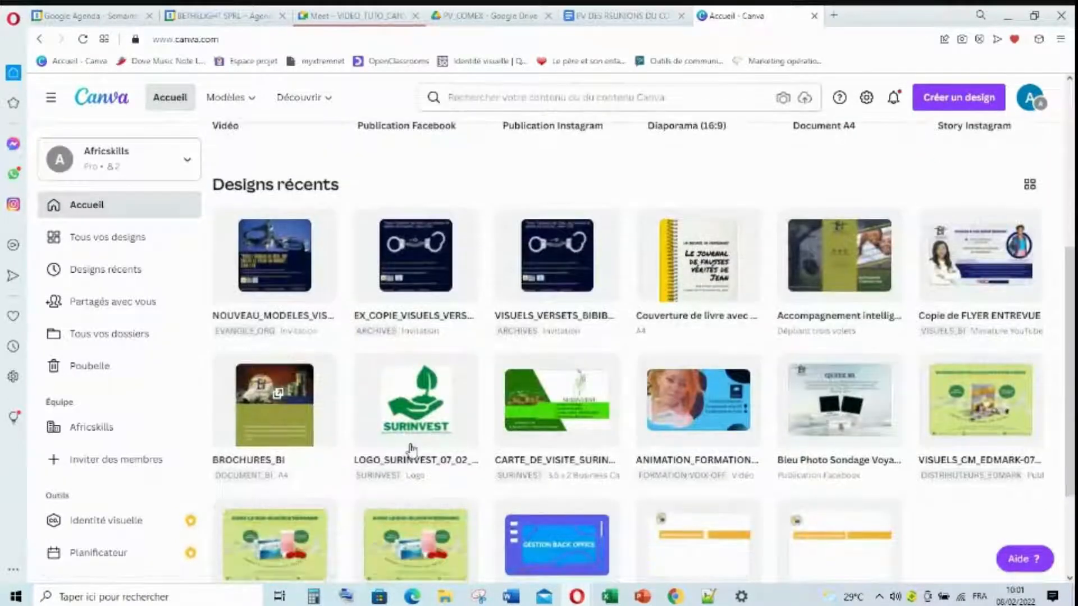
{"action": "scroll", "coordinate": [774, 393], "scroll_direction": "up", "scroll_amount": 4}
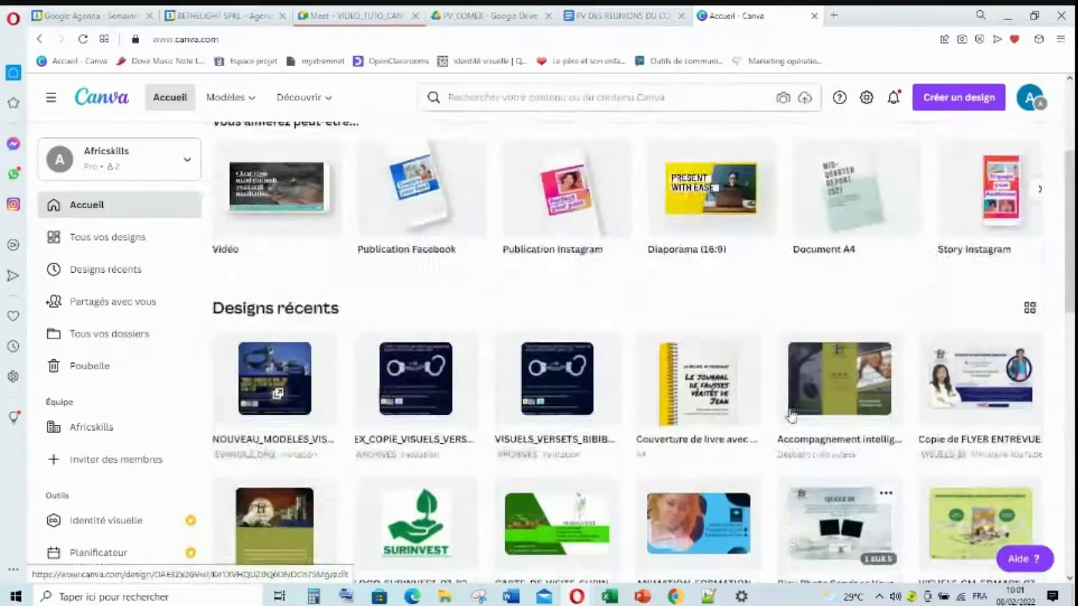
{"action": "scroll", "coordinate": [791, 414], "scroll_direction": "up", "scroll_amount": 3}
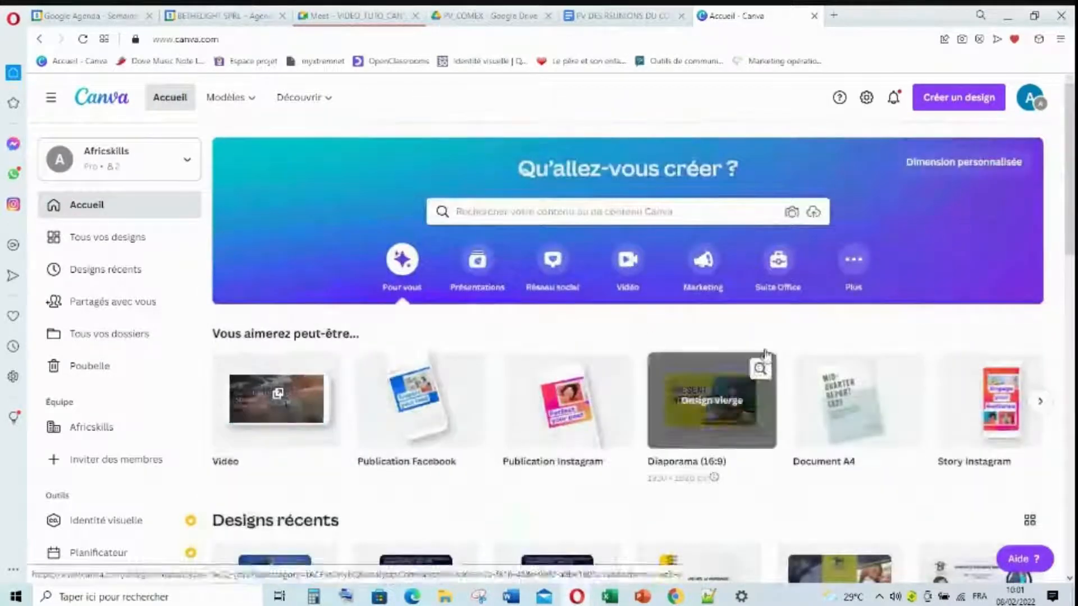
{"action": "scroll", "coordinate": [770, 404], "scroll_direction": "down", "scroll_amount": 3}
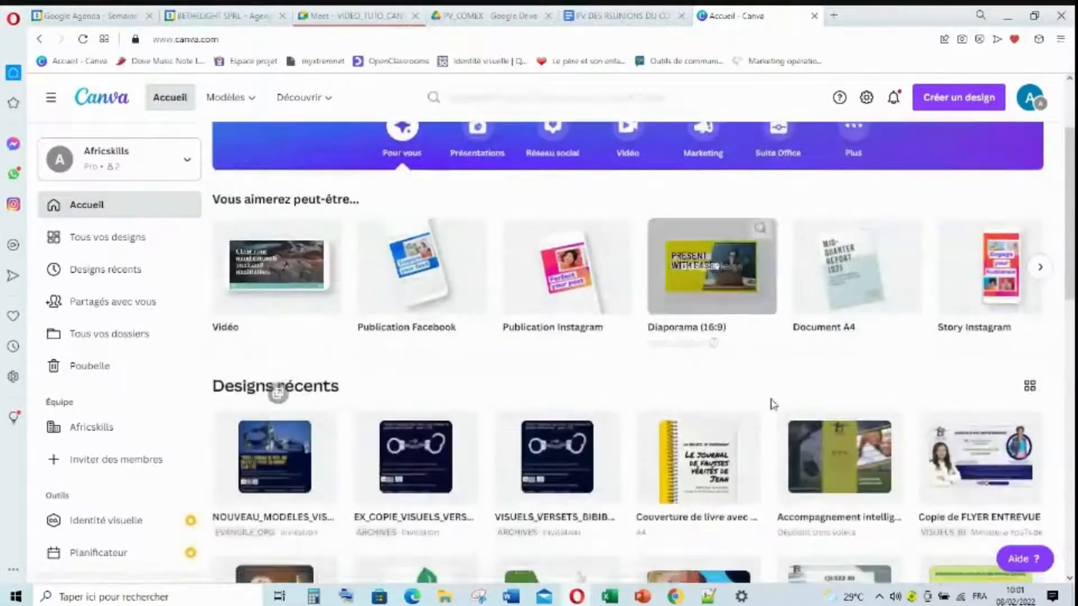
{"action": "scroll", "coordinate": [771, 405], "scroll_direction": "up", "scroll_amount": 3}
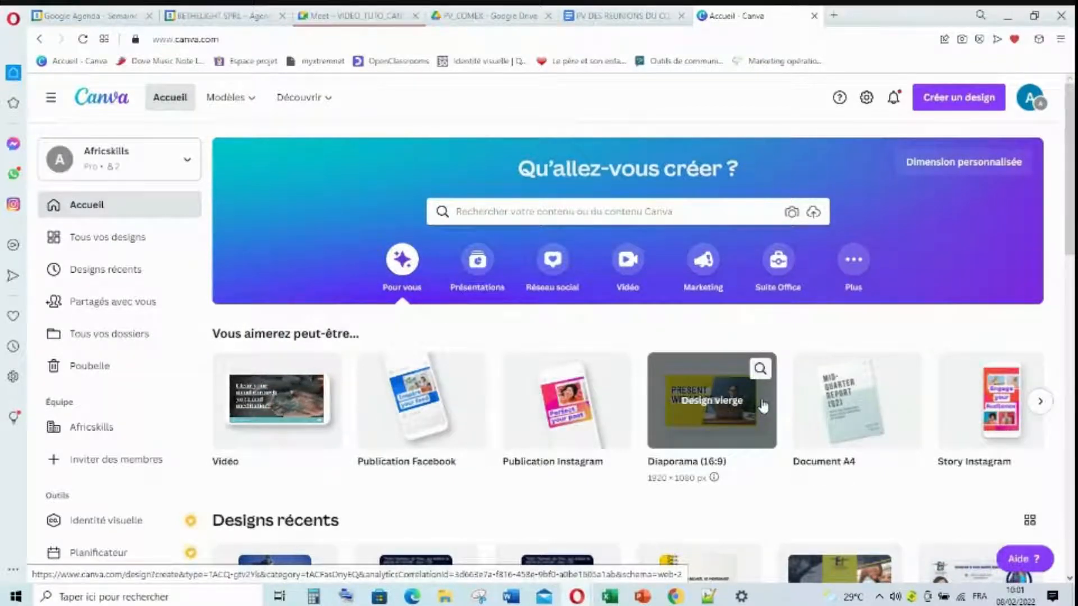
{"action": "scroll", "coordinate": [736, 433], "scroll_direction": "down", "scroll_amount": 1}
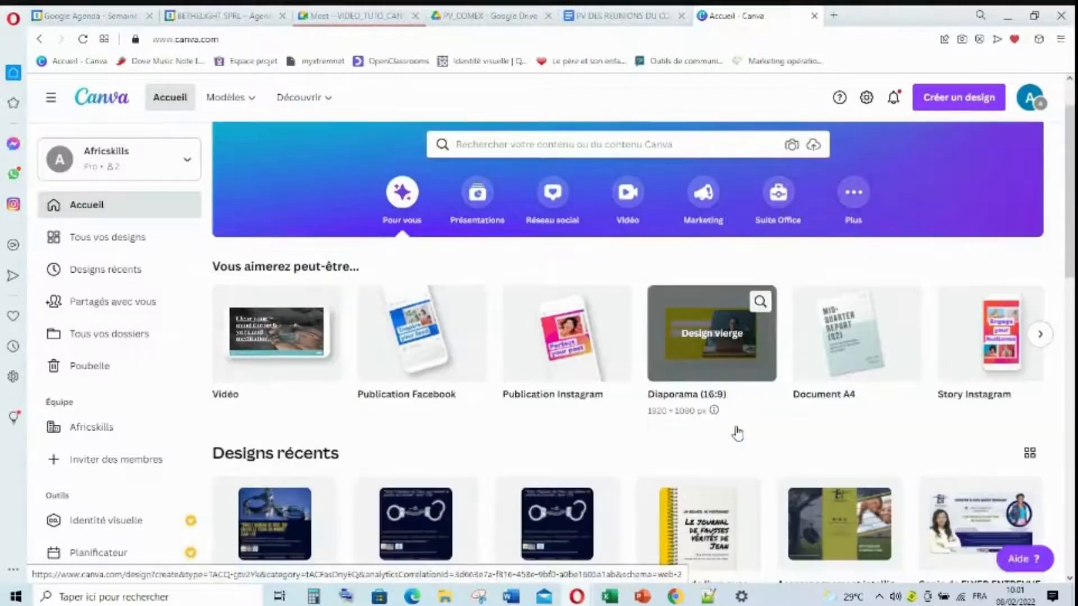
{"action": "scroll", "coordinate": [733, 432], "scroll_direction": "up", "scroll_amount": 1}
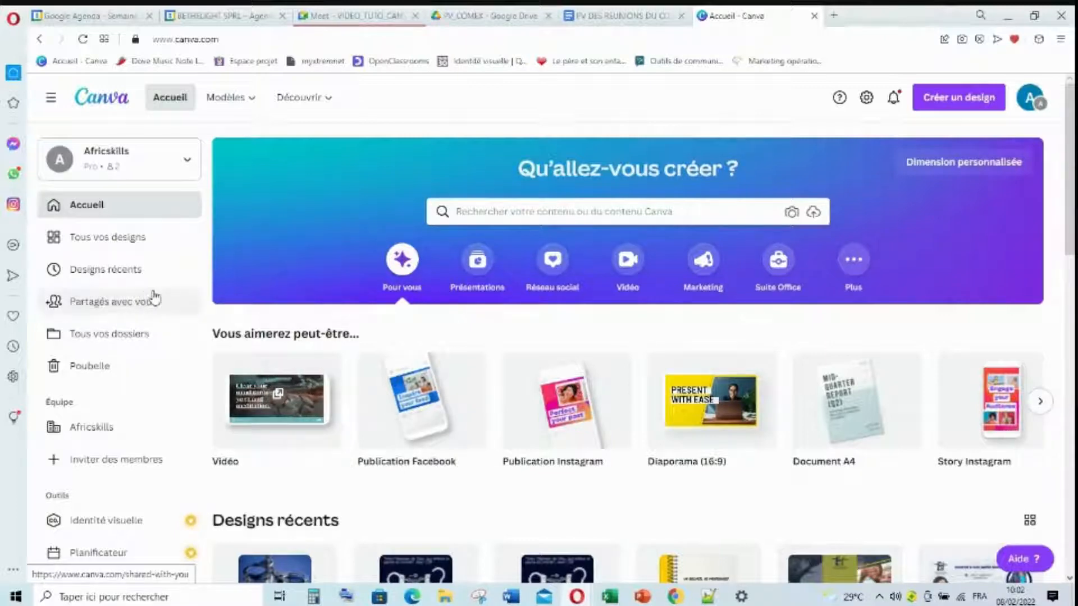
{"action": "mouse_move", "coordinate": [329, 384]}
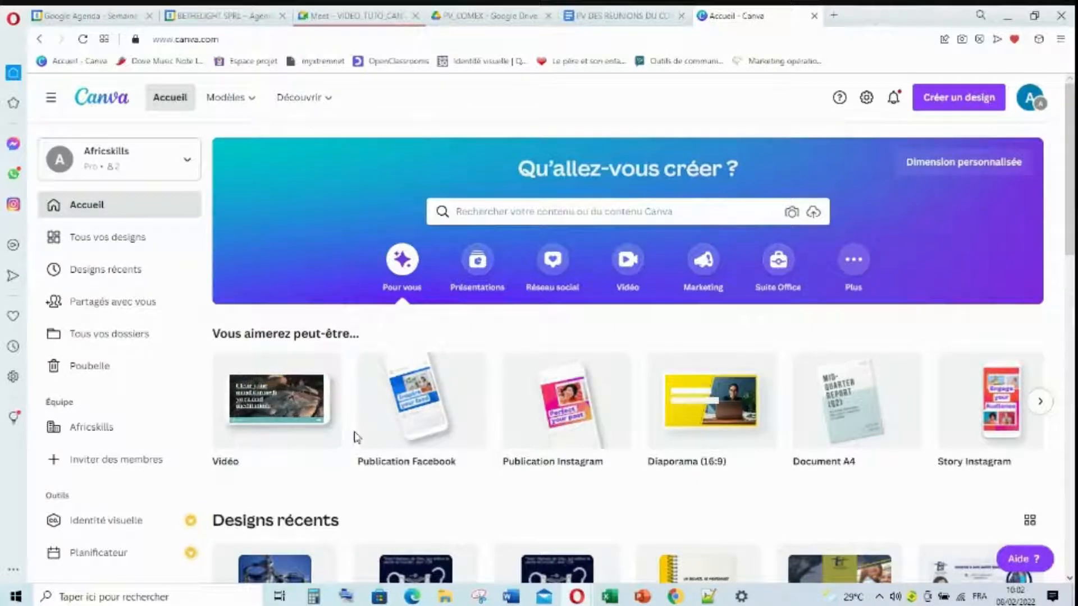
Show all folders and open the EVANGILE_ORG folder.
{"action": "left_click", "coordinate": [108, 337]}
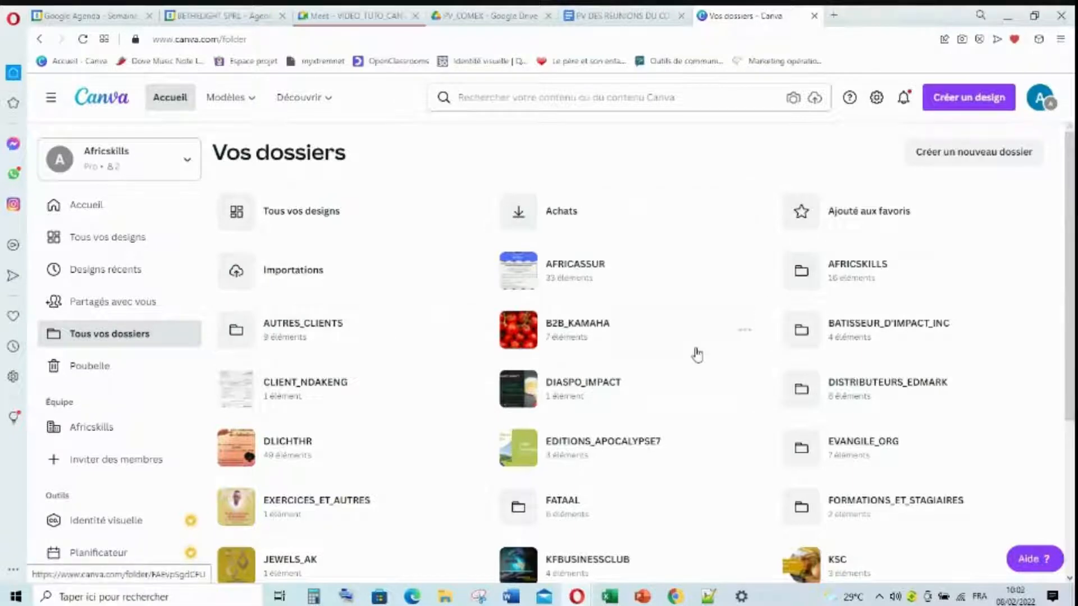
{"action": "scroll", "coordinate": [695, 354], "scroll_direction": "down", "scroll_amount": 3}
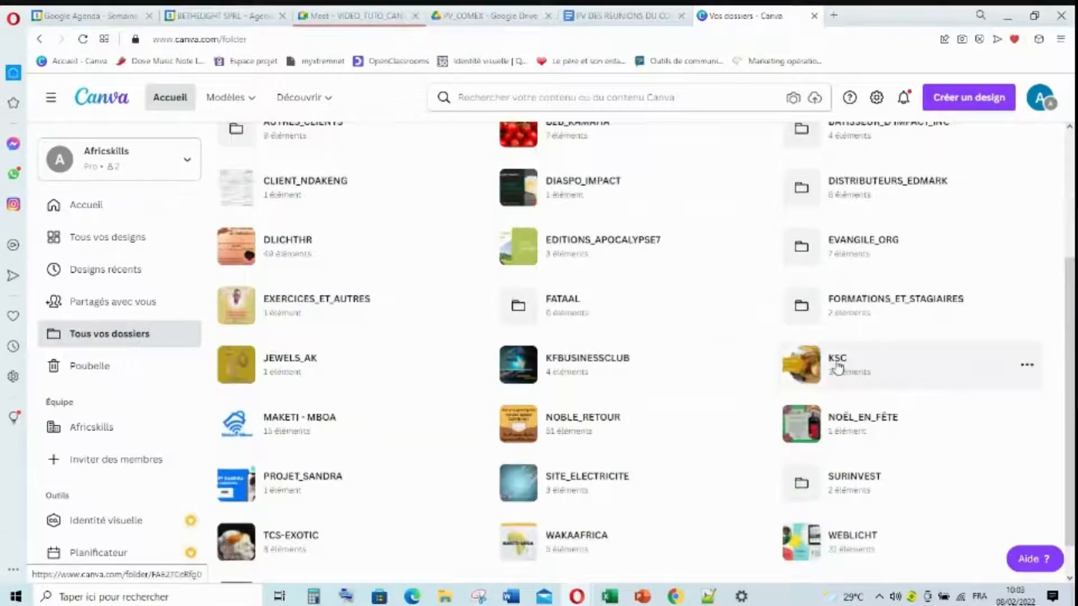
{"action": "left_click", "coordinate": [863, 256]}
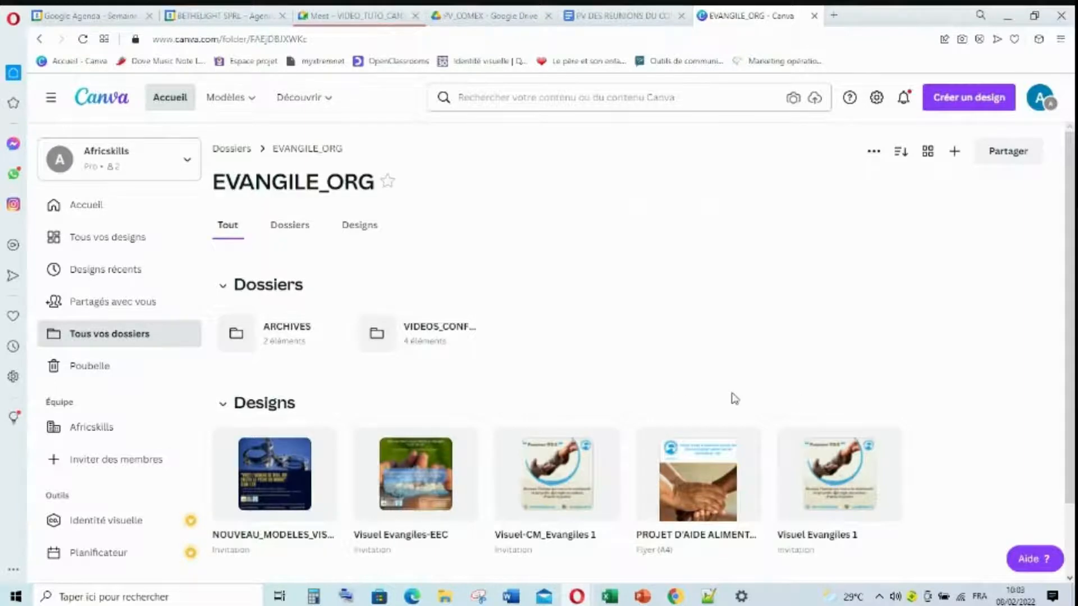
Make a copy of the NOUVEAU_MODELES_VISUELS_VERSETS design in the EVANGILE_ORG folder.
{"action": "scroll", "coordinate": [734, 399], "scroll_direction": "down", "scroll_amount": 1}
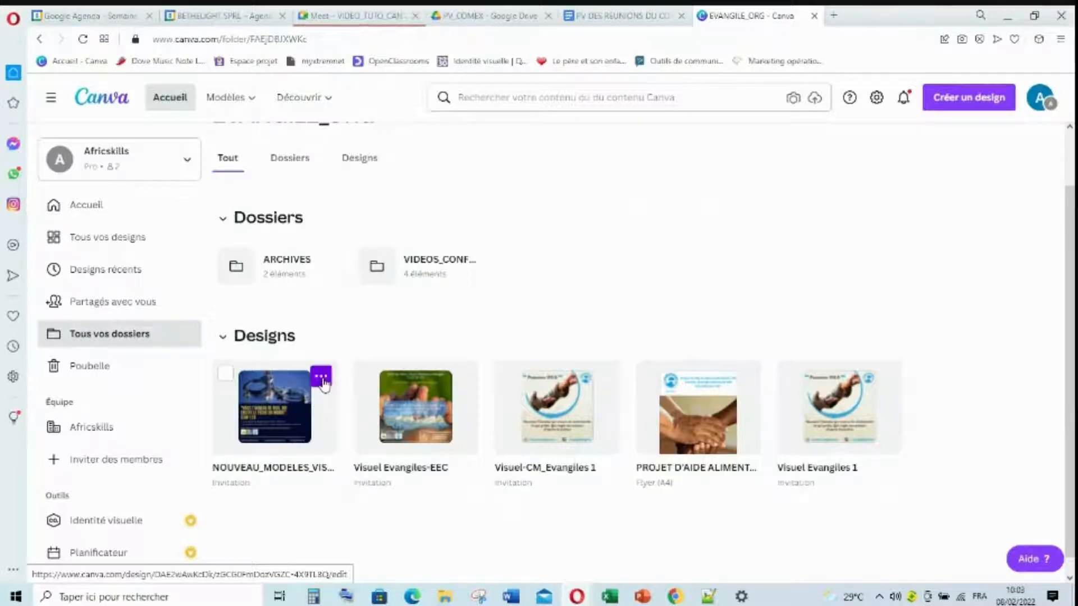
{"action": "left_click", "coordinate": [321, 378]}
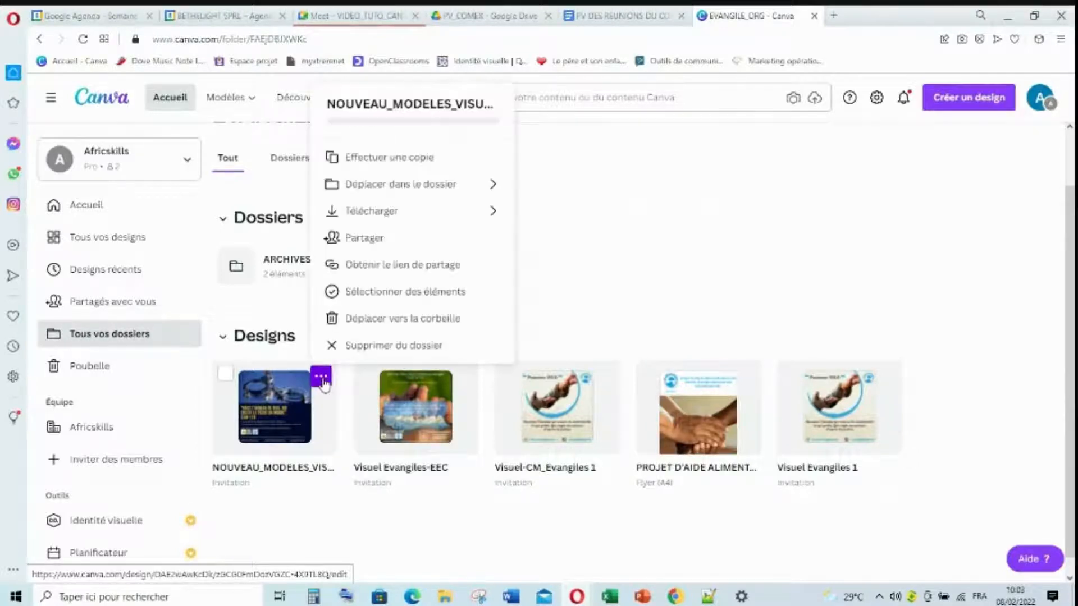
{"action": "left_click", "coordinate": [413, 173]}
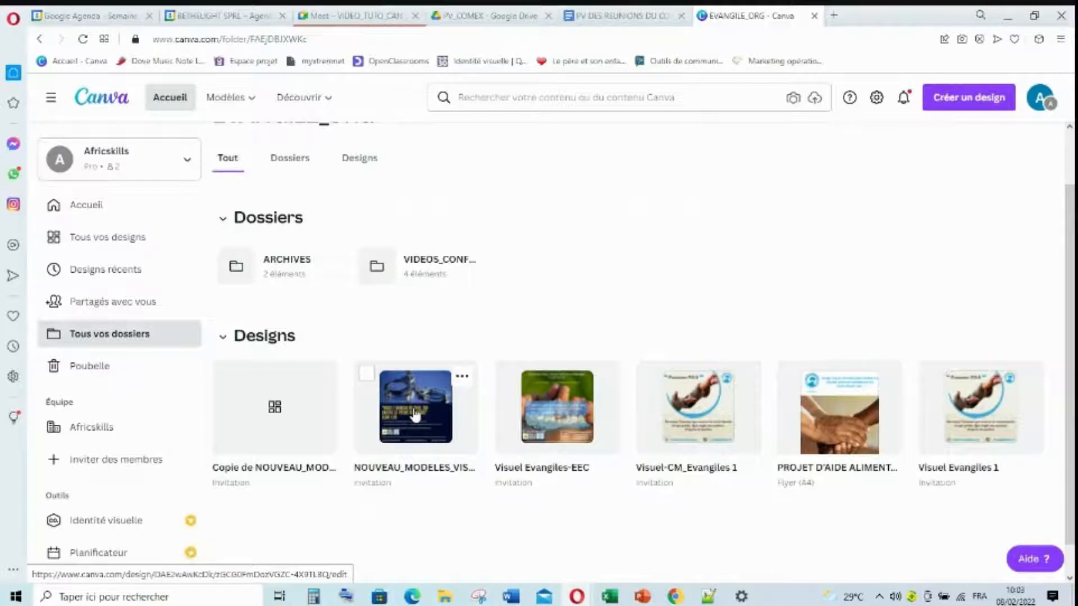
Start renaming the copied design and change the date at the end of its name to 2022_02_08.
{"action": "left_click", "coordinate": [332, 467]}
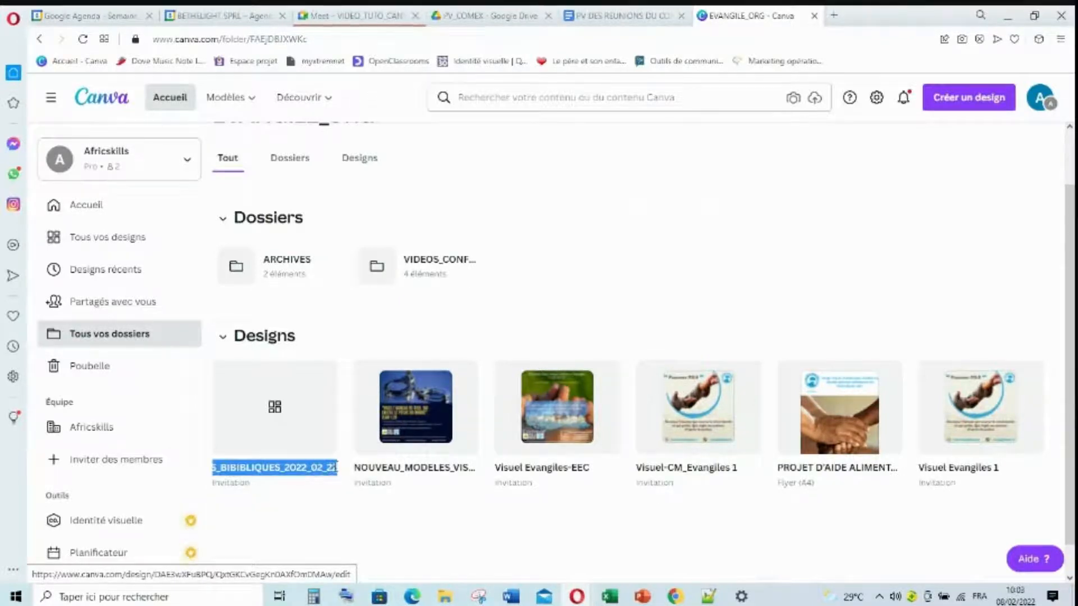
{"action": "left_click", "coordinate": [349, 468]}
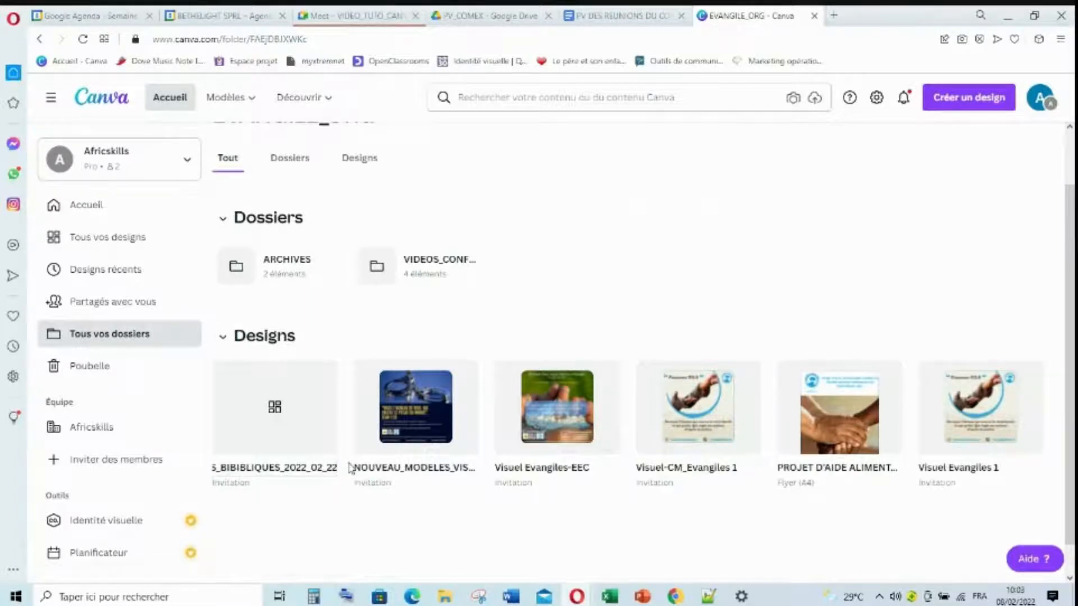
{"action": "key", "text": "BackSpace"}
{"action": "key", "text": "BackSpace"}
{"action": "type", "text": "08"}
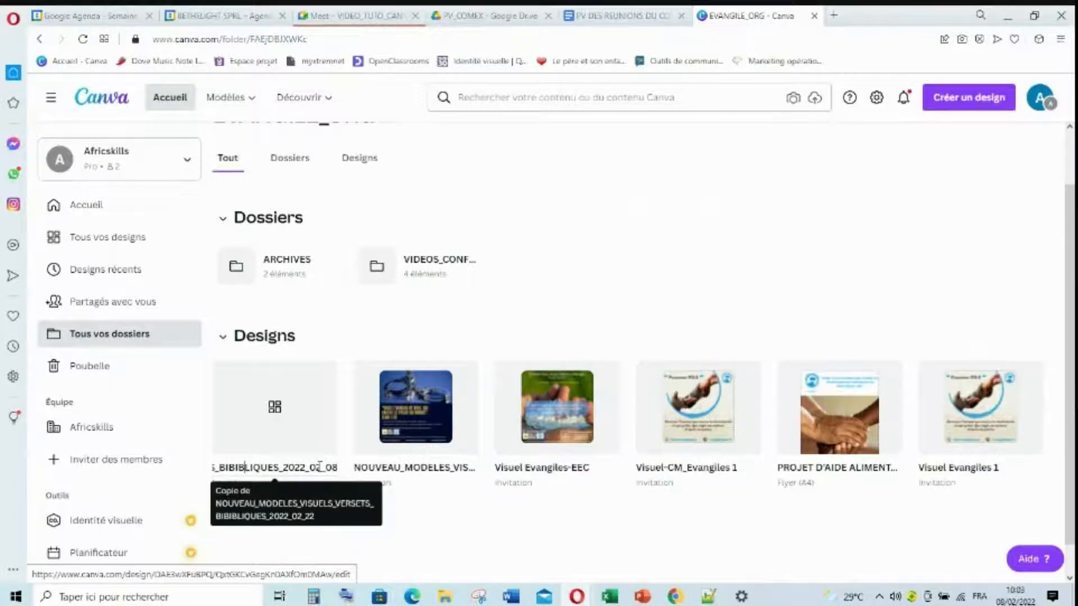
Remove the "Copie de" prefix from the copied design's name.
{"action": "key", "text": "Left"}
{"action": "key", "text": "Left"}
{"action": "key", "text": "Left"}
{"action": "key", "text": "Left"}
{"action": "key", "text": "Left"}
{"action": "key", "text": "Left"}
{"action": "key", "text": "Left"}
{"action": "key", "text": "Left"}
{"action": "key", "text": "Left"}
{"action": "key", "text": "Left"}
{"action": "key", "text": "Left"}
{"action": "key", "text": "Left"}
{"action": "key", "text": "Left"}
{"action": "key", "text": "Left"}
{"action": "key", "text": "Left"}
{"action": "key", "text": "Left"}
{"action": "key", "text": "Left"}
{"action": "key", "text": "Left"}
{"action": "key", "text": "Left"}
{"action": "key", "text": "Left"}
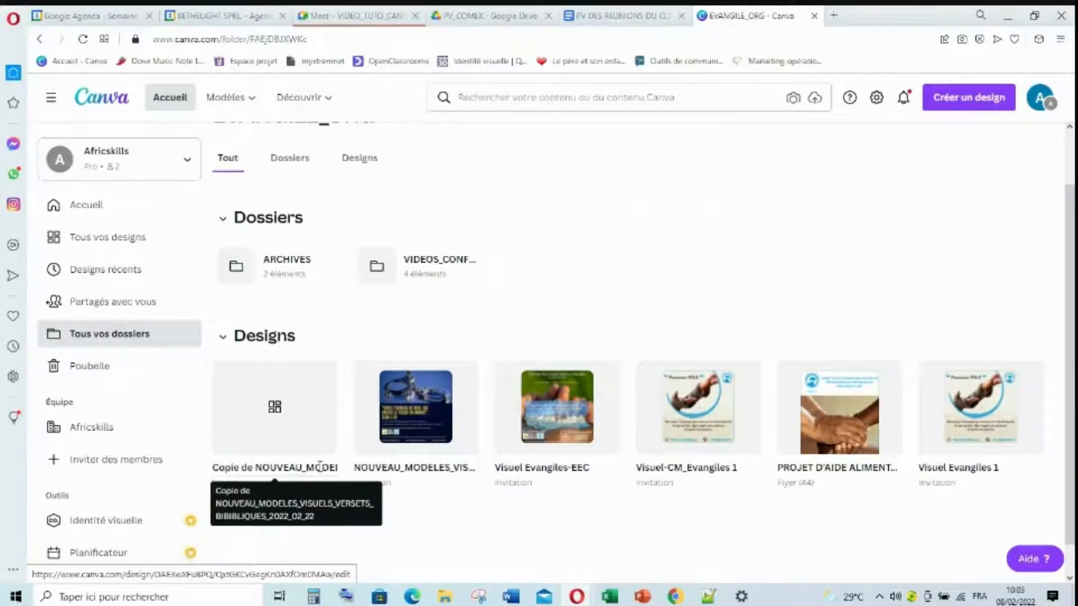
{"action": "key", "text": "Right"}
{"action": "key", "text": "Right"}
{"action": "key", "text": "Right"}
{"action": "key", "text": "Right"}
{"action": "key", "text": "Right"}
{"action": "key", "text": "Right"}
{"action": "key", "text": "Right"}
{"action": "key", "text": "Right"}
{"action": "key", "text": "Right"}
{"action": "key", "text": "BackSpace"}
{"action": "key", "text": "BackSpace"}
{"action": "key", "text": "BackSpace"}
{"action": "key", "text": "BackSpace"}
{"action": "key", "text": "BackSpace"}
{"action": "key", "text": "BackSpace"}
{"action": "key", "text": "BackSpace"}
{"action": "key", "text": "BackSpace"}
{"action": "key", "text": "BackSpace"}
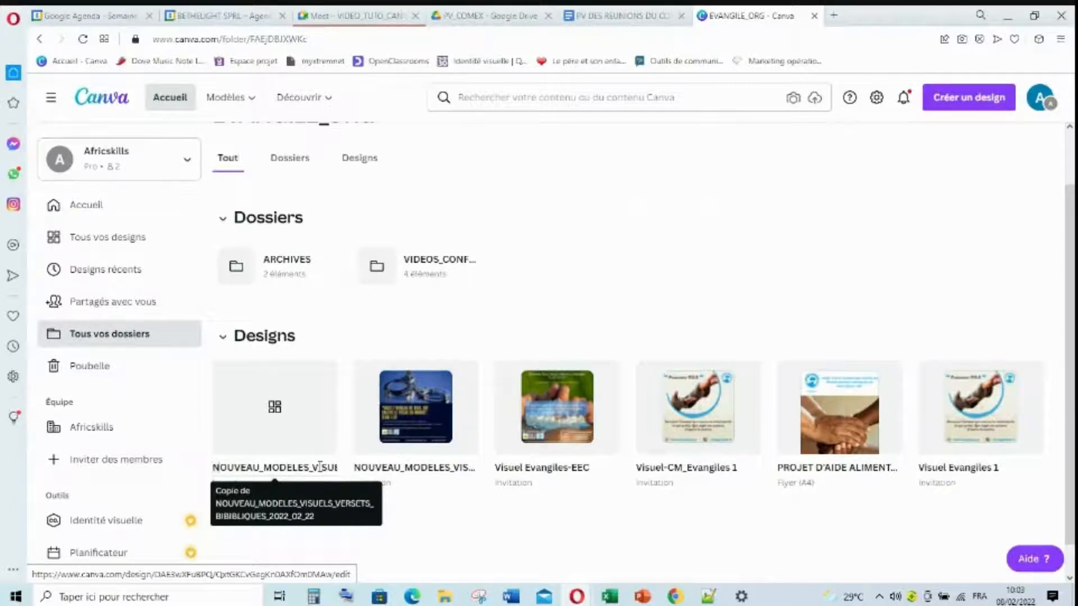
Change MODELES to MODELE in the copied design's name and confirm the new name.
{"action": "key", "text": "Right"}
{"action": "key", "text": "Right"}
{"action": "key", "text": "Right"}
{"action": "key", "text": "Right"}
{"action": "key", "text": "Right"}
{"action": "key", "text": "Right"}
{"action": "key", "text": "BackSpace"}
{"action": "key", "text": "Right"}
{"action": "key", "text": "Right"}
{"action": "key", "text": "Right"}
{"action": "key", "text": "Right"}
{"action": "key", "text": "Right"}
{"action": "key", "text": "Right"}
{"action": "key", "text": "Right"}
{"action": "key", "text": "Right"}
{"action": "key", "text": "Right"}
{"action": "key", "text": "Right"}
{"action": "key", "text": "Right"}
{"action": "key", "text": "Right"}
{"action": "key", "text": "Right"}
{"action": "key", "text": "Right"}
{"action": "key", "text": "Right"}
{"action": "key", "text": "Right"}
{"action": "key", "text": "Right"}
{"action": "key", "text": "Right"}
{"action": "key", "text": "Right"}
{"action": "key", "text": "Right"}
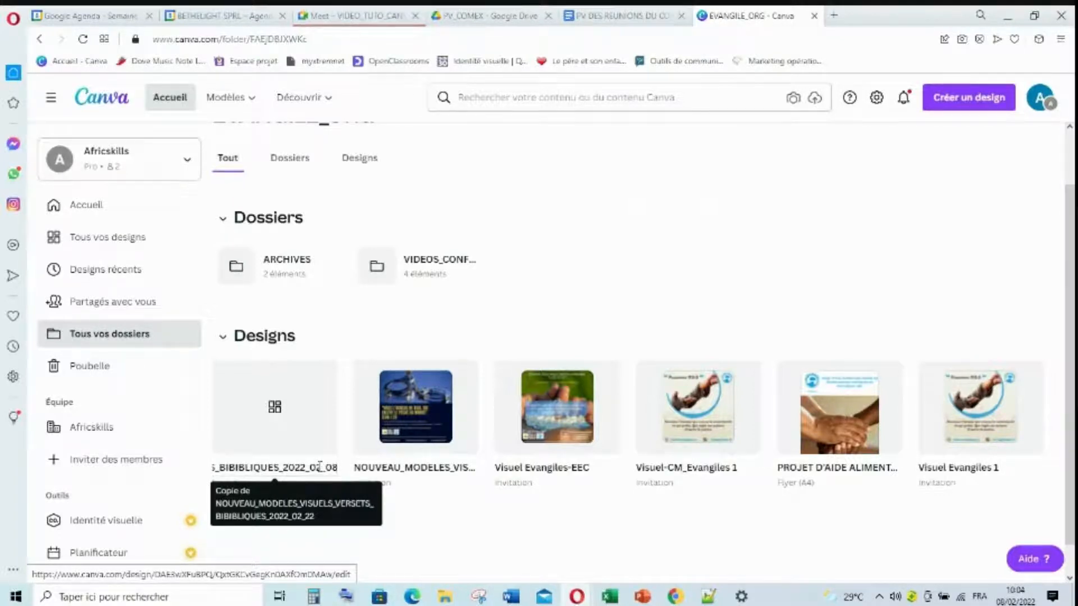
{"action": "left_click", "coordinate": [480, 528]}
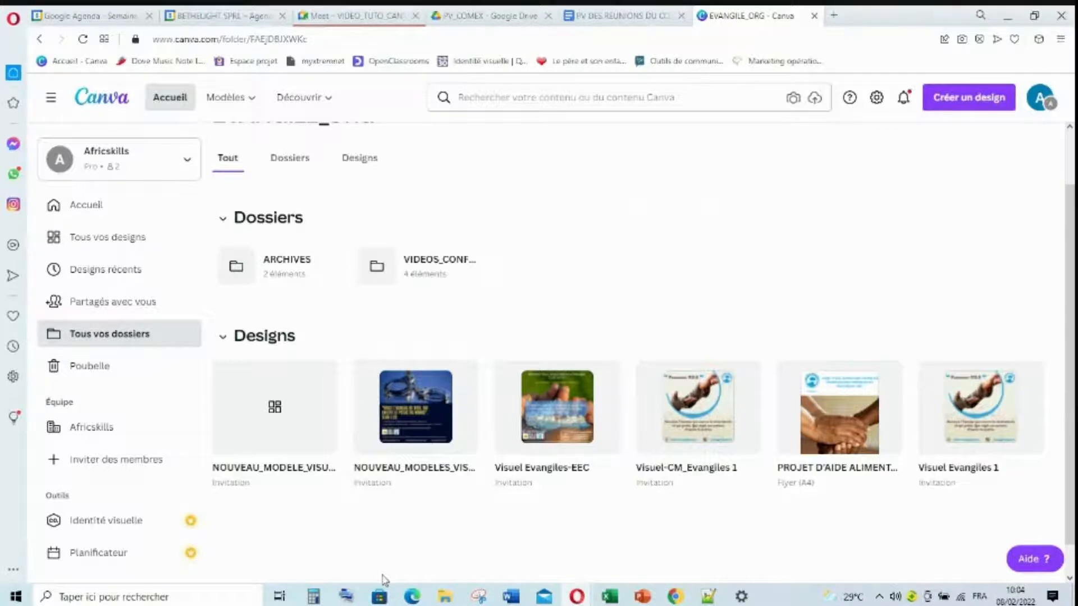
Open the copied NOUVEAU_MODELE_VISUELS_VERSETS design for editing and duplicate its page.
{"action": "left_click", "coordinate": [279, 416]}
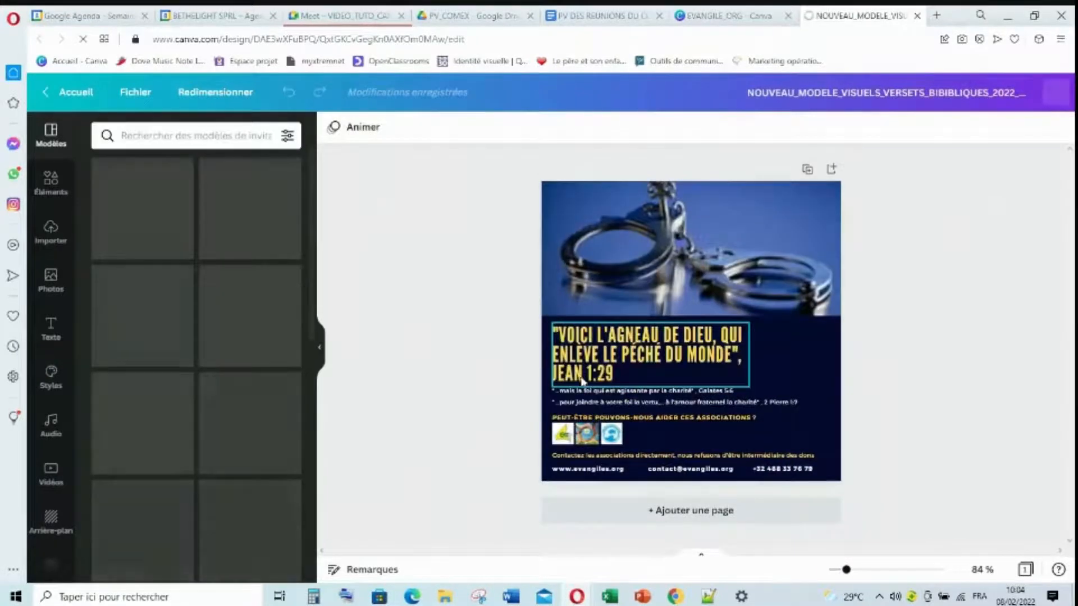
{"action": "left_click", "coordinate": [319, 347]}
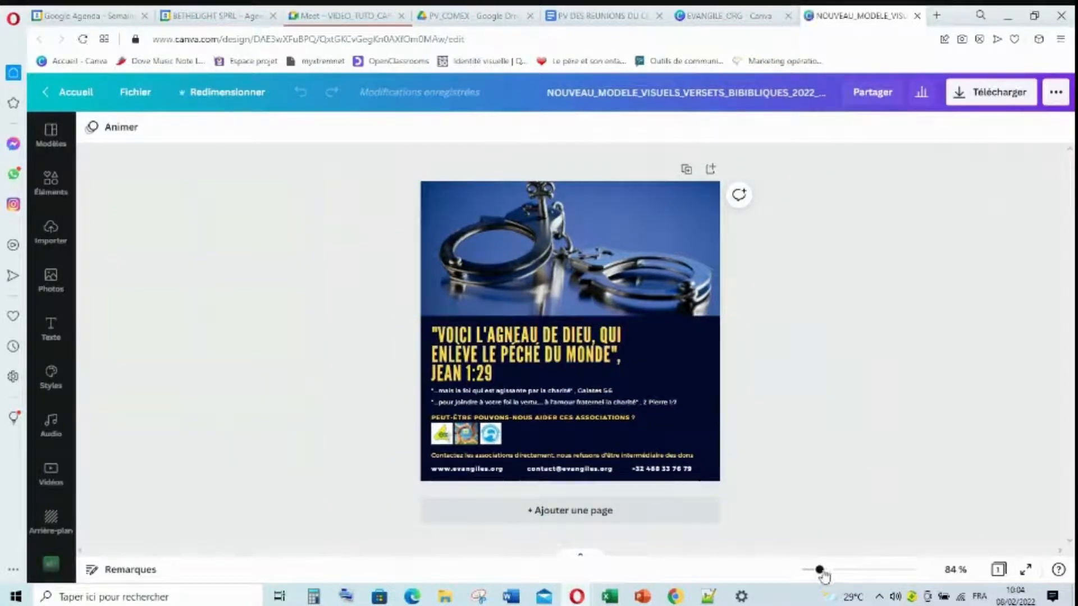
{"action": "left_click_drag", "start_coordinate": [819, 570], "coordinate": [821, 571]}
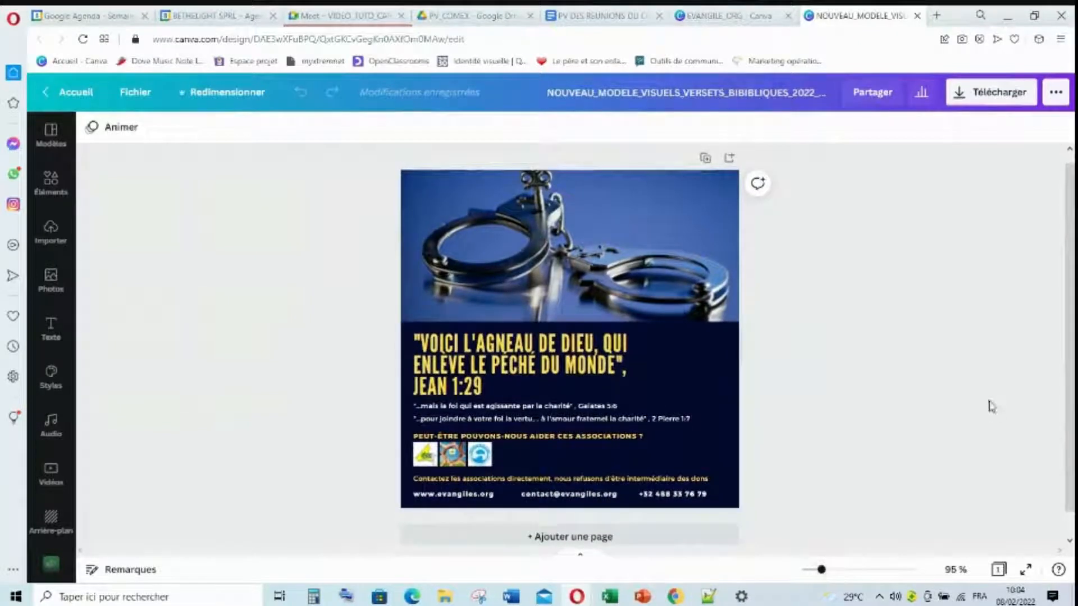
{"action": "scroll", "coordinate": [836, 388], "scroll_direction": "down", "scroll_amount": 1}
{"action": "scroll", "coordinate": [836, 388], "scroll_direction": "up", "scroll_amount": 1}
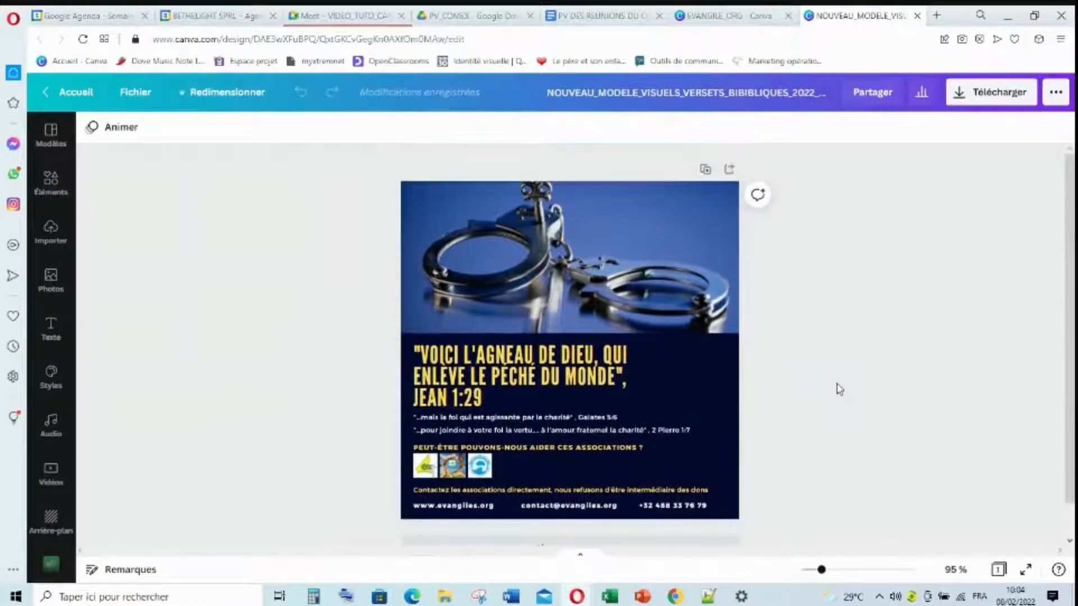
{"action": "scroll", "coordinate": [837, 387], "scroll_direction": "down", "scroll_amount": 1}
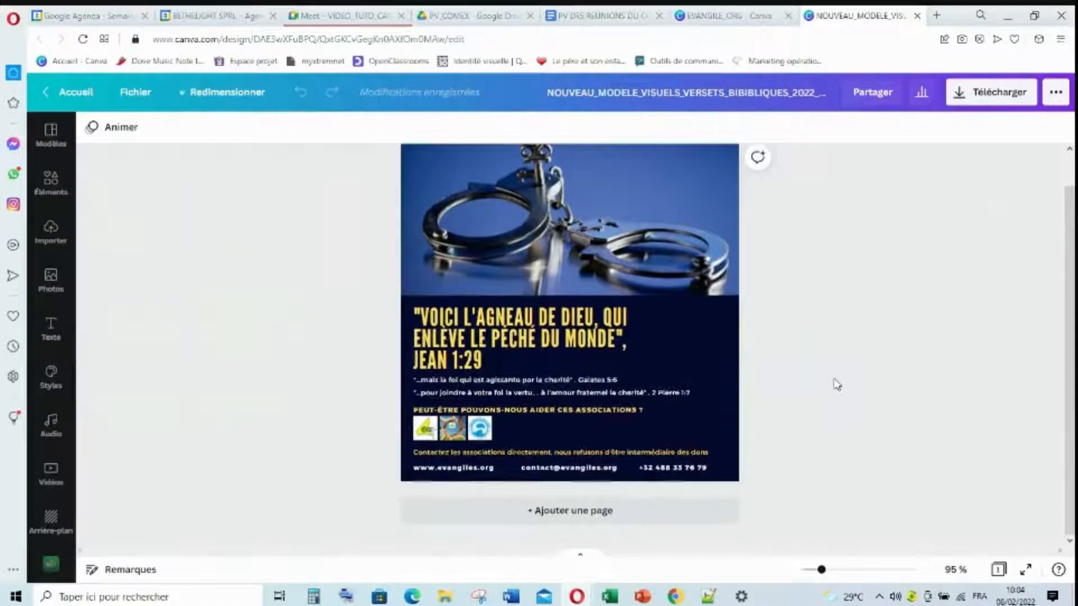
{"action": "scroll", "coordinate": [836, 385], "scroll_direction": "up", "scroll_amount": 1}
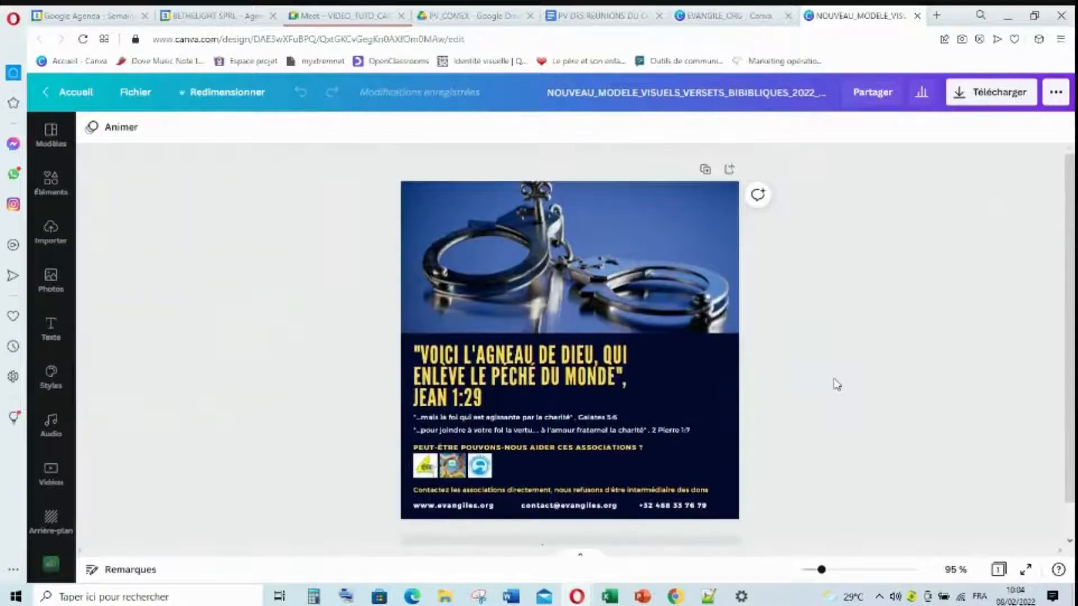
{"action": "left_click", "coordinate": [706, 170]}
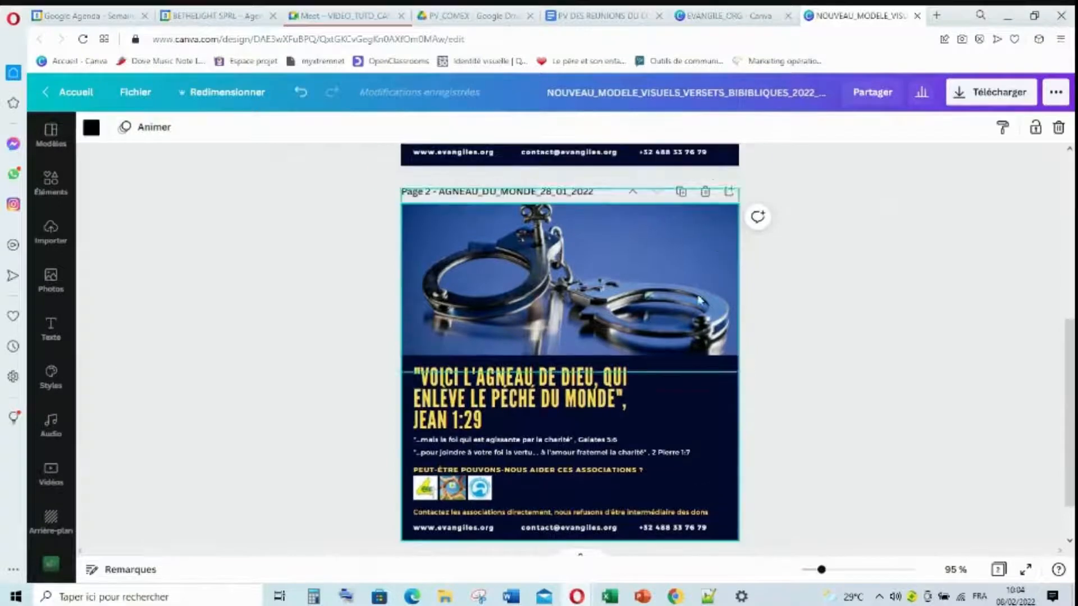
Change the date at the end of page 1's title to 08_02_2022.
{"action": "scroll", "coordinate": [694, 317], "scroll_direction": "down", "scroll_amount": 1}
{"action": "scroll", "coordinate": [694, 317], "scroll_direction": "up", "scroll_amount": 5}
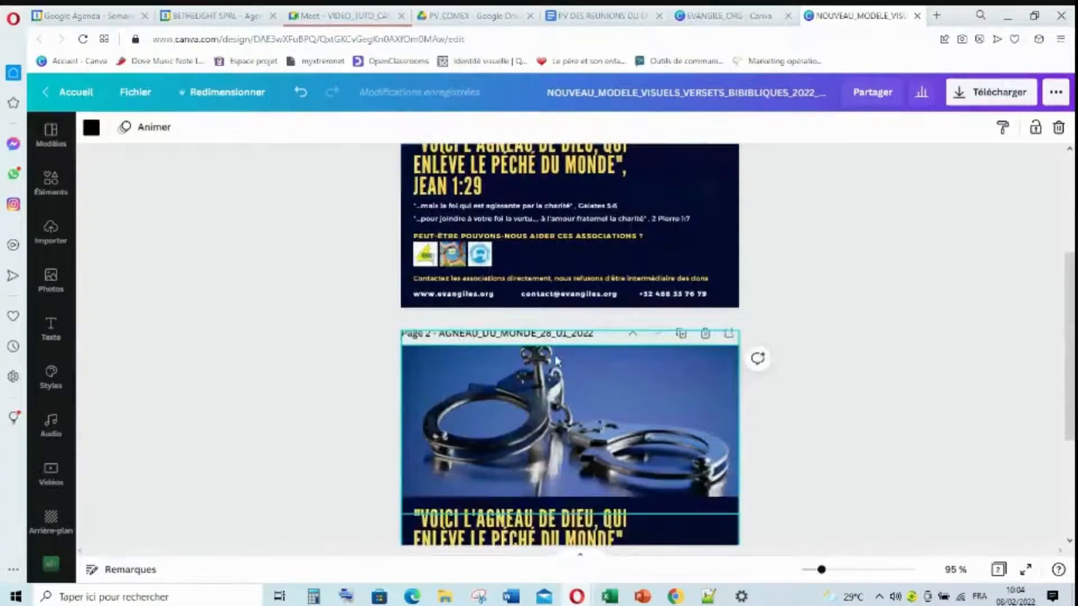
{"action": "scroll", "coordinate": [568, 354], "scroll_direction": "up", "scroll_amount": 5}
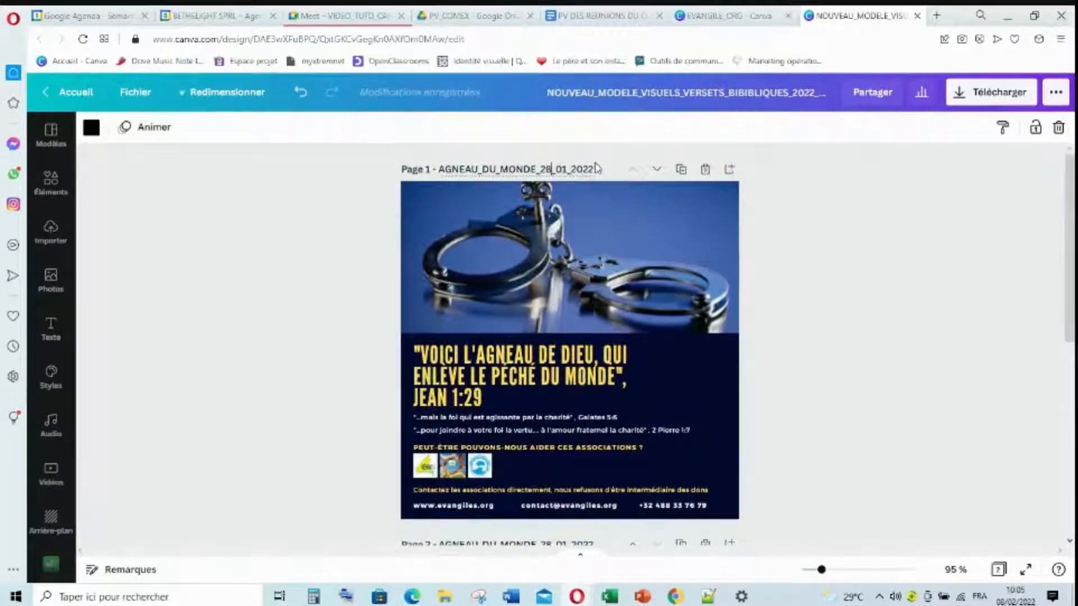
{"action": "key", "text": "BackSpace"}
{"action": "key", "text": "BackSpace"}
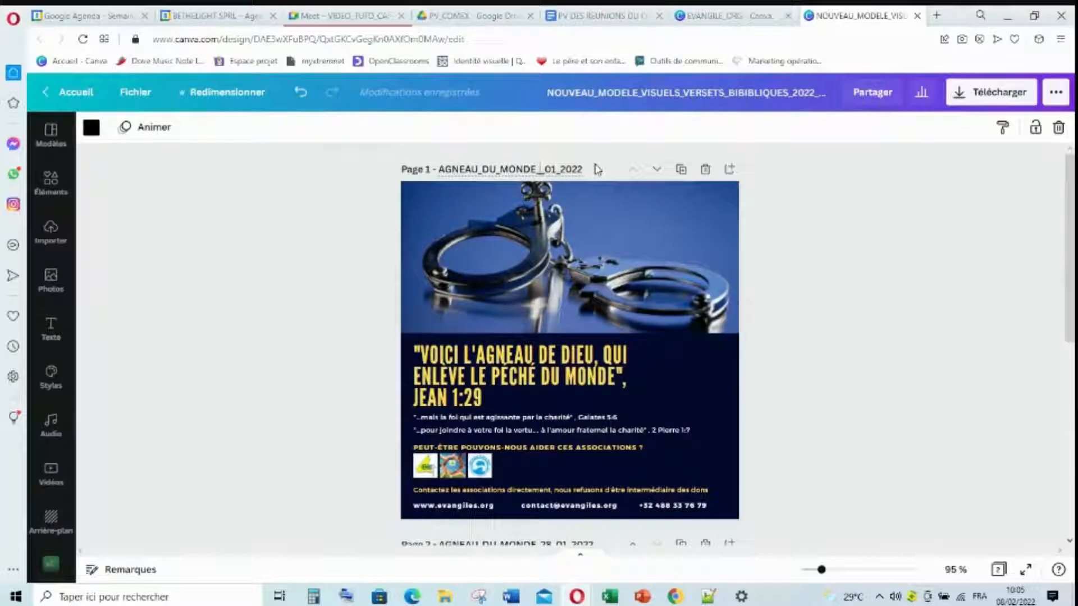
{"action": "type", "text": "08"}
{"action": "key", "text": "Right"}
{"action": "key", "text": "Right"}
{"action": "key", "text": "Right"}
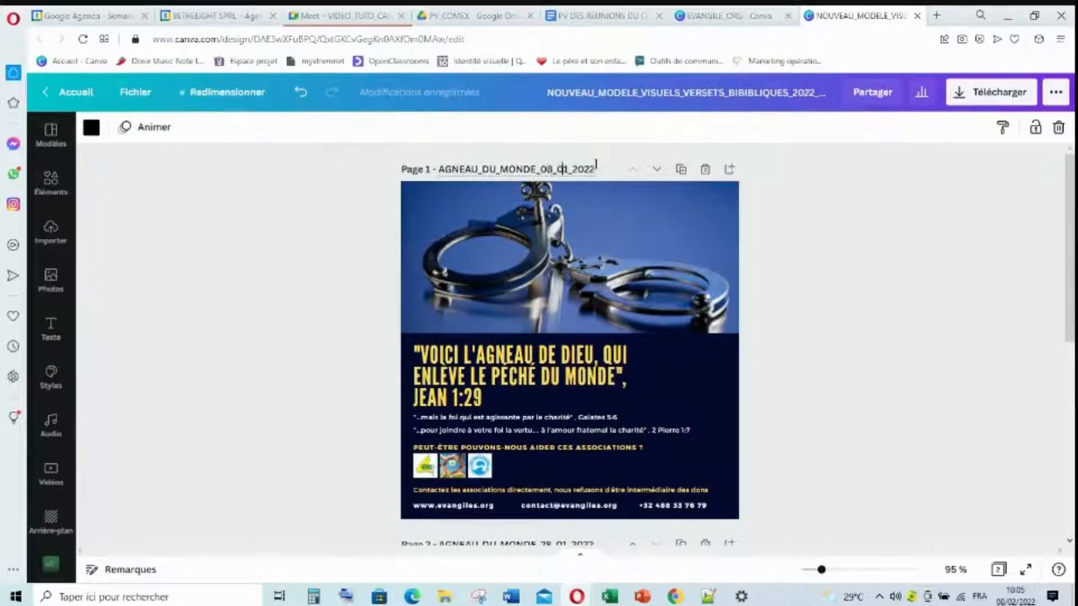
{"action": "key", "text": "BackSpace"}
{"action": "type", "text": "2"}
{"action": "key", "text": "Return"}
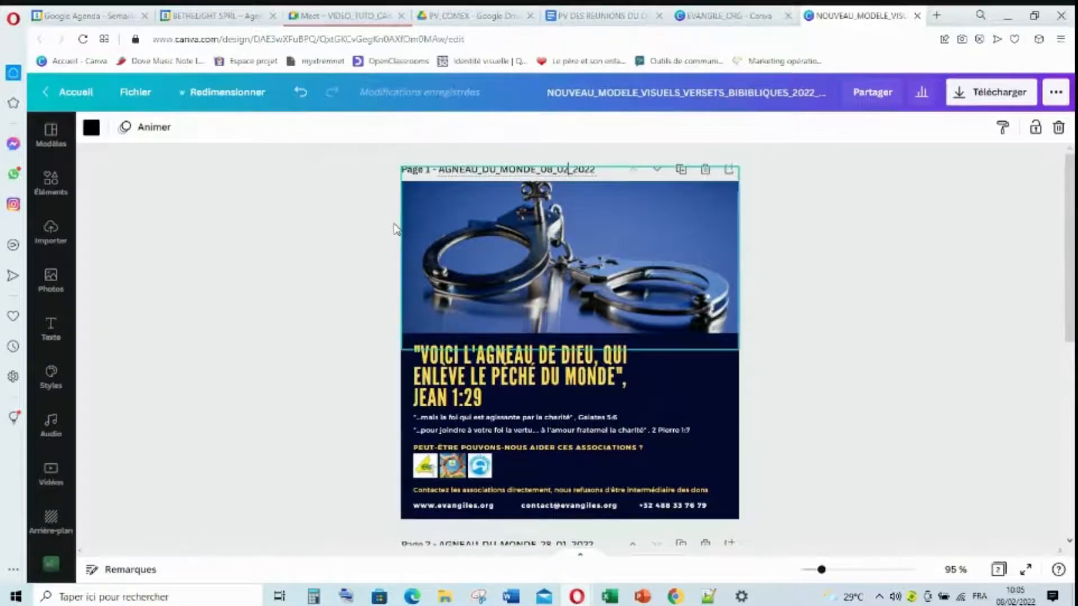
Change the verse reference in page 1's yellow headline to JEAN 1:17.
{"action": "left_click", "coordinate": [454, 385]}
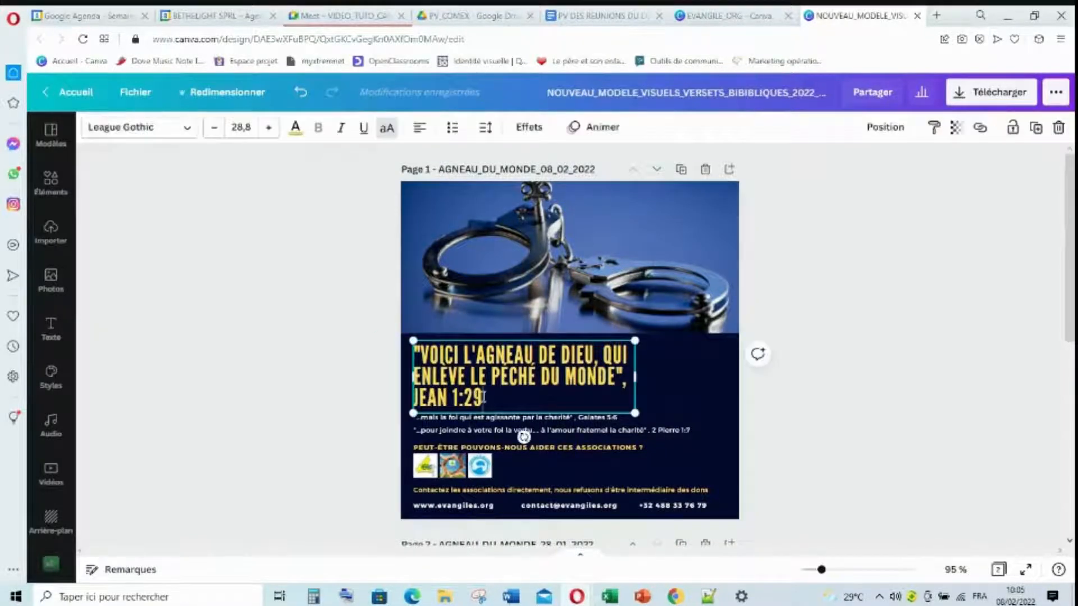
{"action": "key", "text": "BackSpace"}
{"action": "key", "text": "BackSpace"}
{"action": "type", "text": "17"}
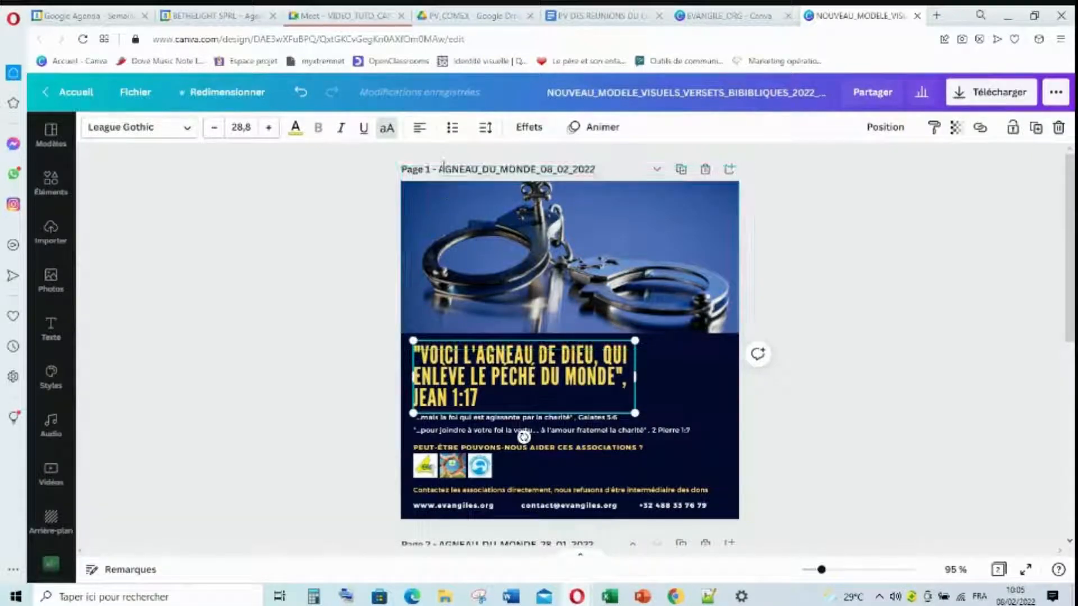
Replace AGNEAU_DU_MONDE in page 1's title with CAR_LA_LOI_A_ETE_DONNE, keeping the date.
{"action": "left_click_drag", "start_coordinate": [438, 168], "coordinate": [537, 180]}
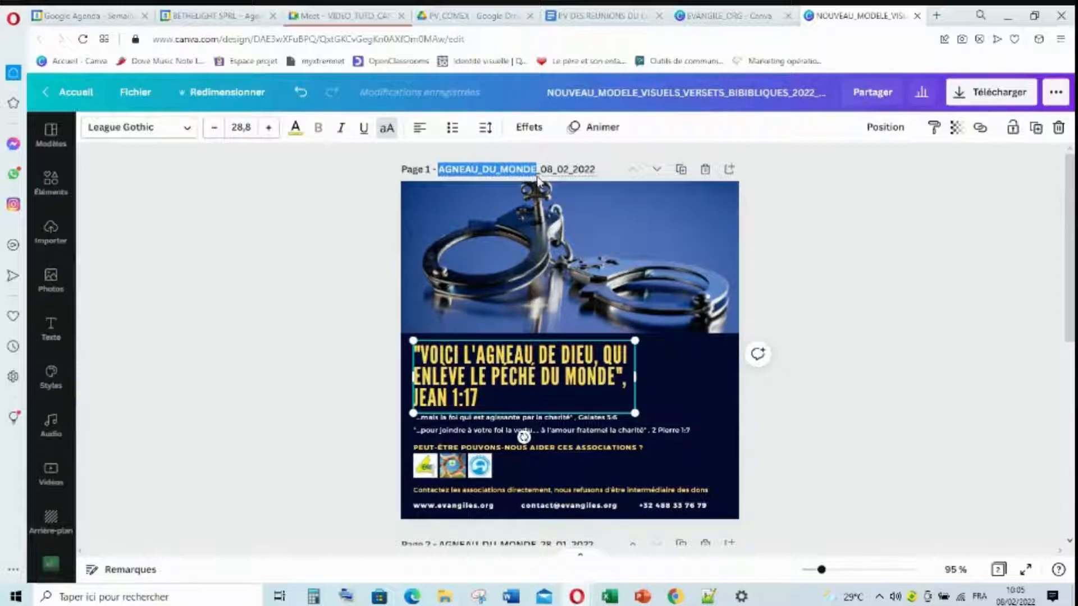
{"action": "type", "text": "CAR_LA"}
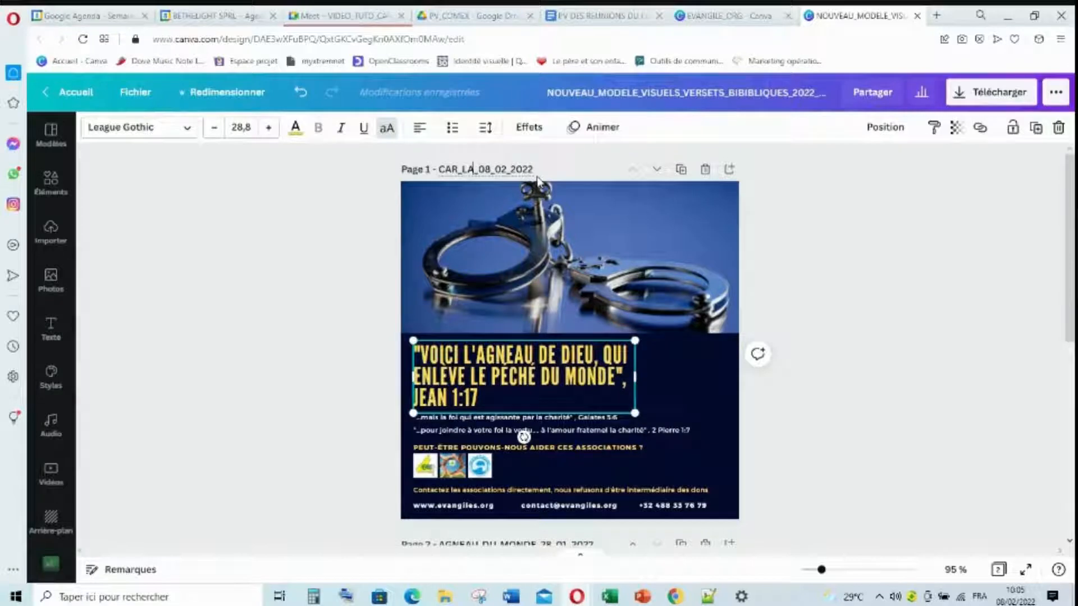
{"action": "type", "text": "_LOI"}
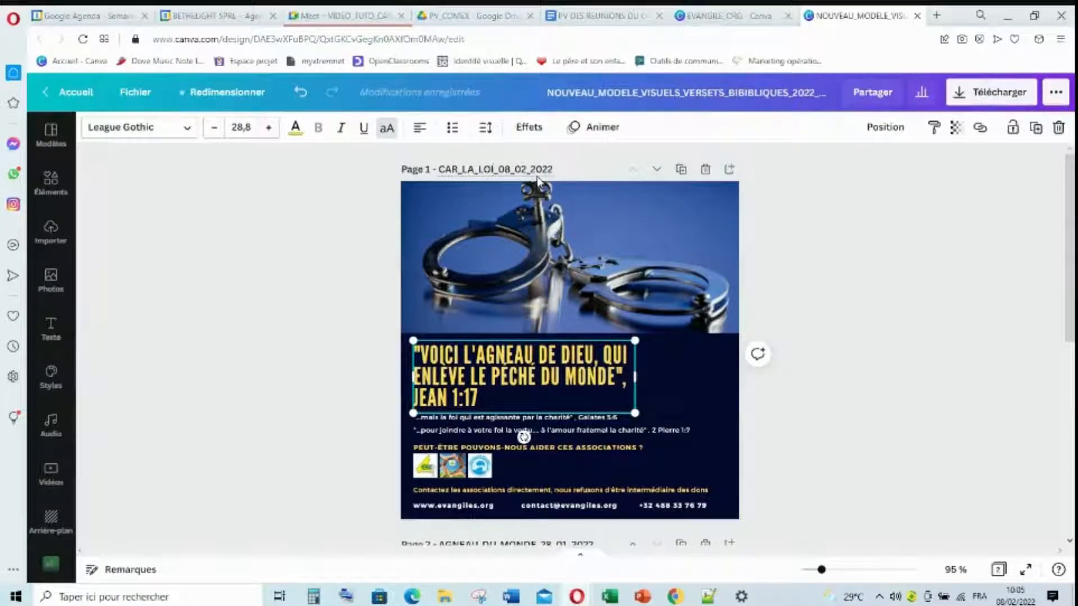
{"action": "type", "text": "_EST_"}
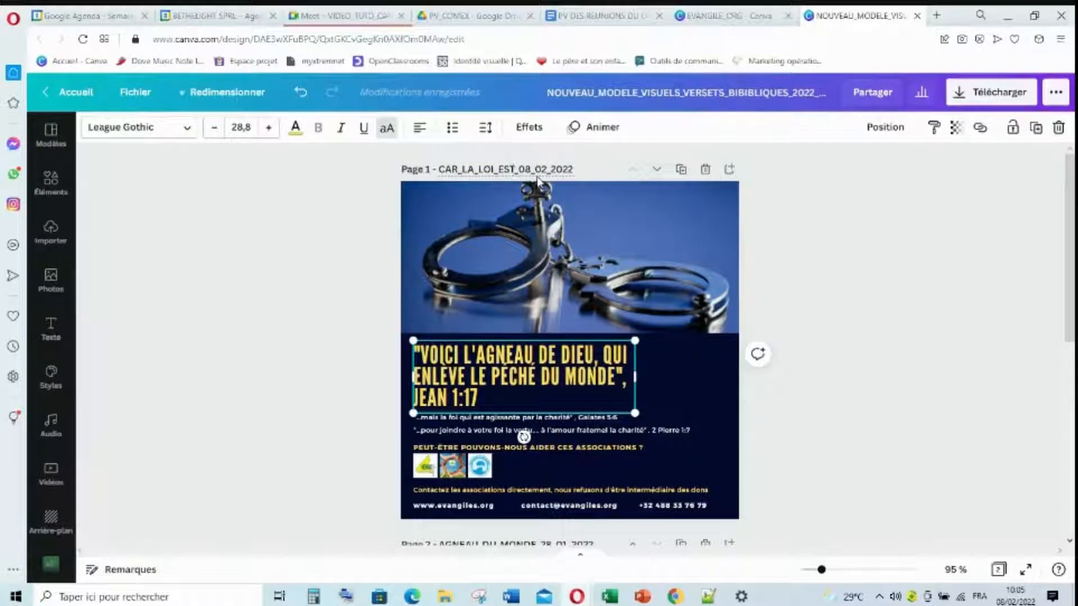
{"action": "key", "text": "BackSpace"}
{"action": "key", "text": "BackSpace"}
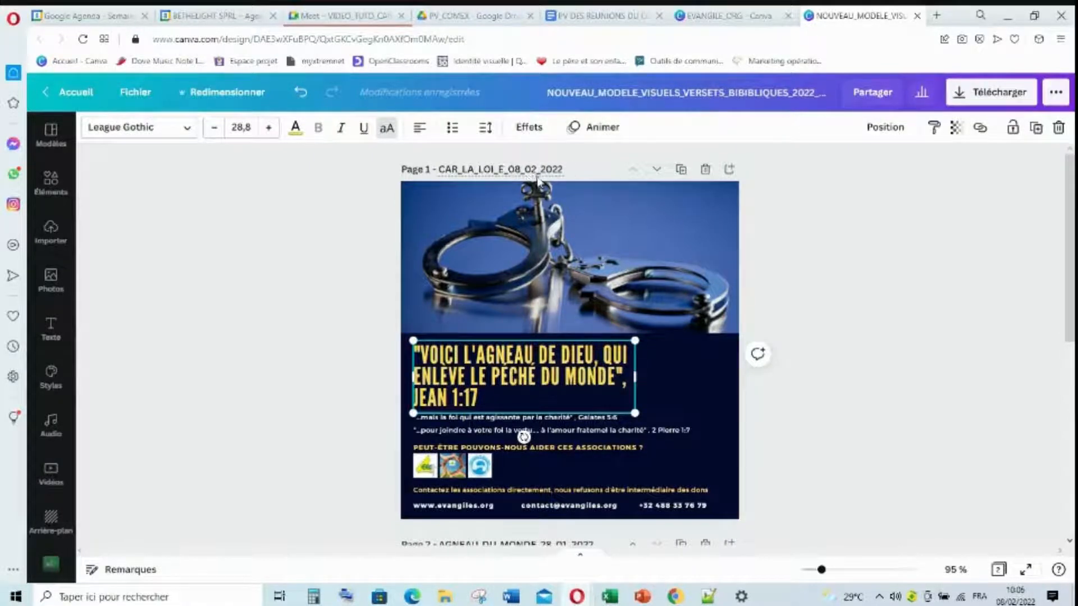
{"action": "key", "text": "BackSpace"}
{"action": "type", "text": "A"}
{"action": "type", "text": "_"}
{"action": "type", "text": "ETE"}
{"action": "type", "text": "_DO"}
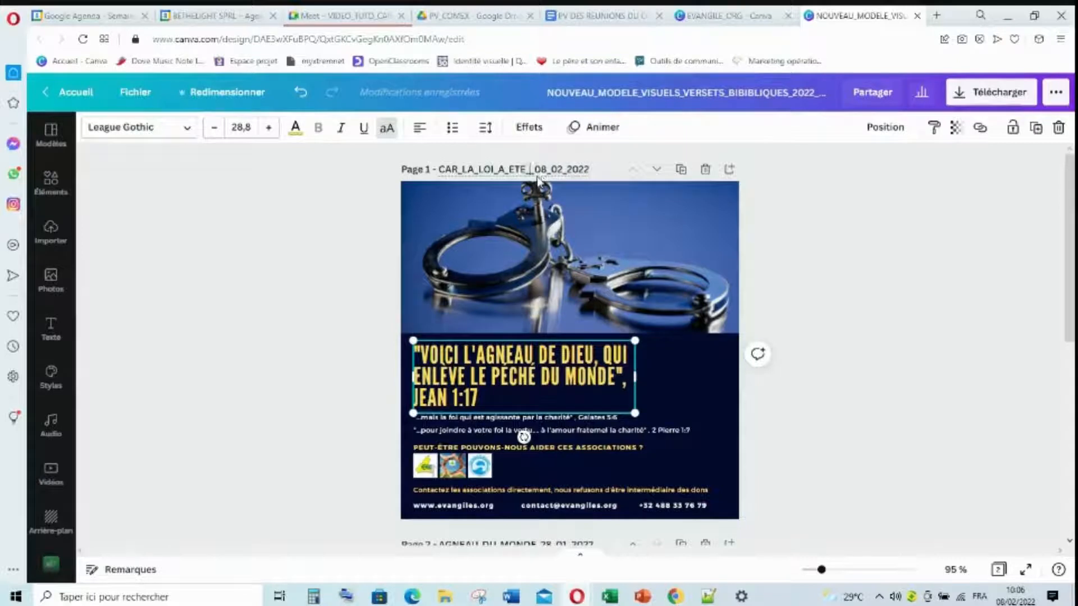
{"action": "type", "text": "NNE_"}
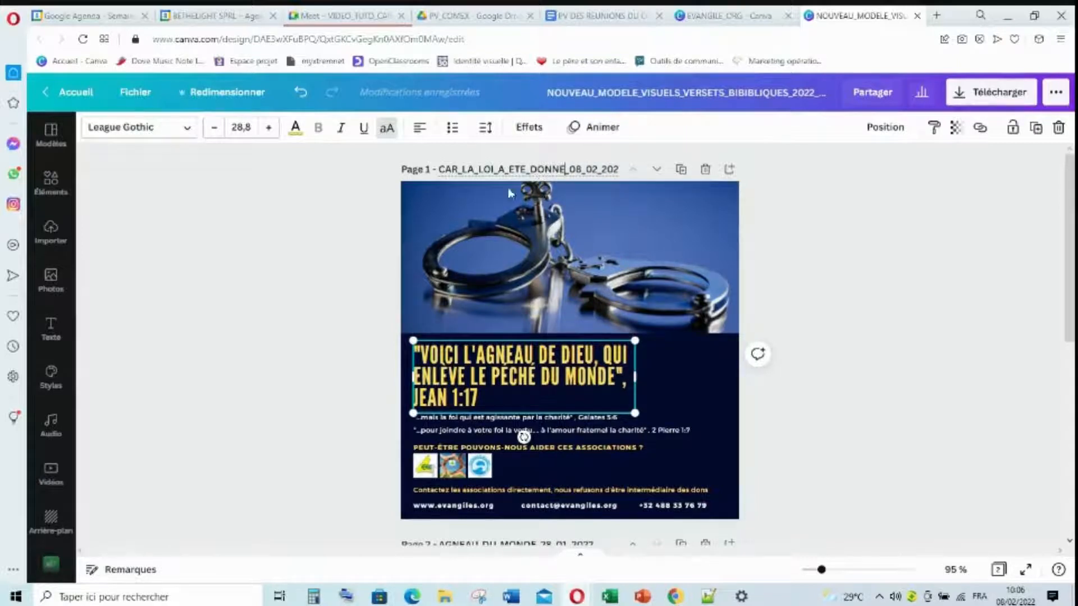
{"action": "left_click", "coordinate": [798, 269]}
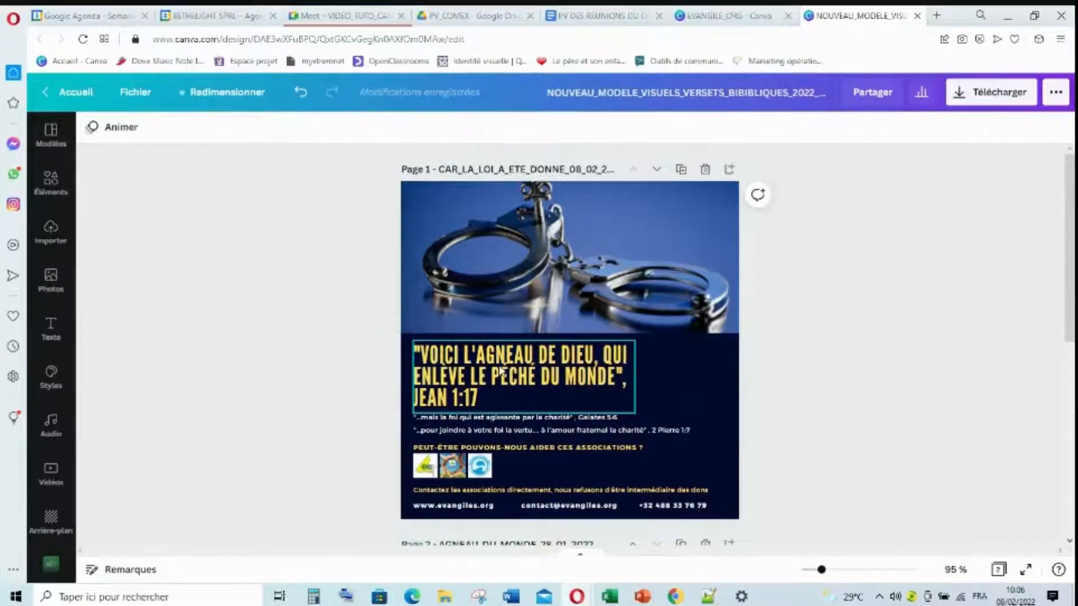
Replace the verse inside the quotation marks of page 1's headline with "...CAR".
{"action": "left_click", "coordinate": [441, 359]}
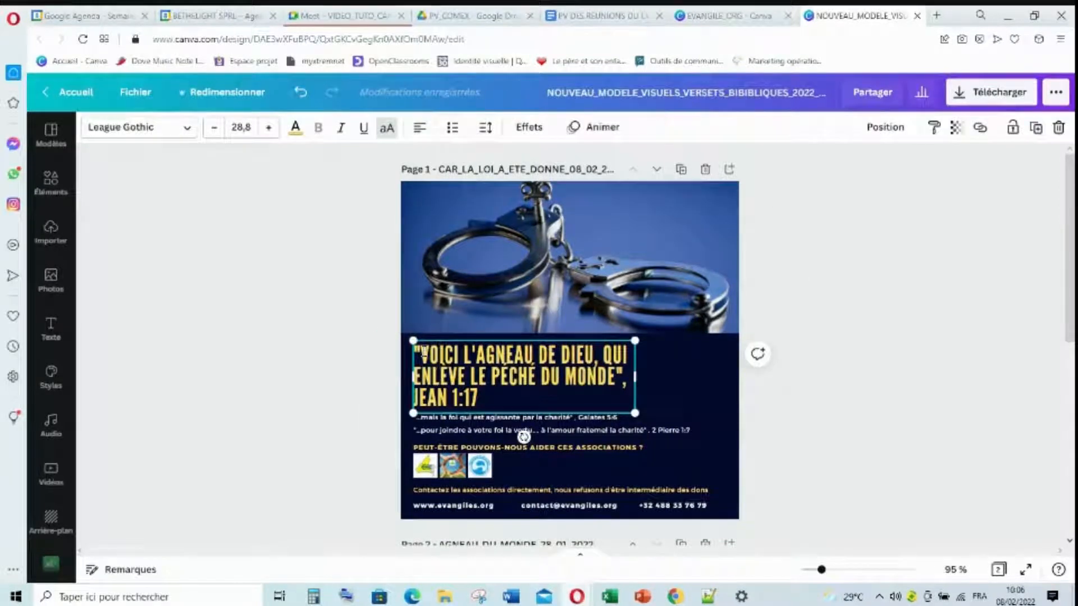
{"action": "left_click", "coordinate": [502, 289]}
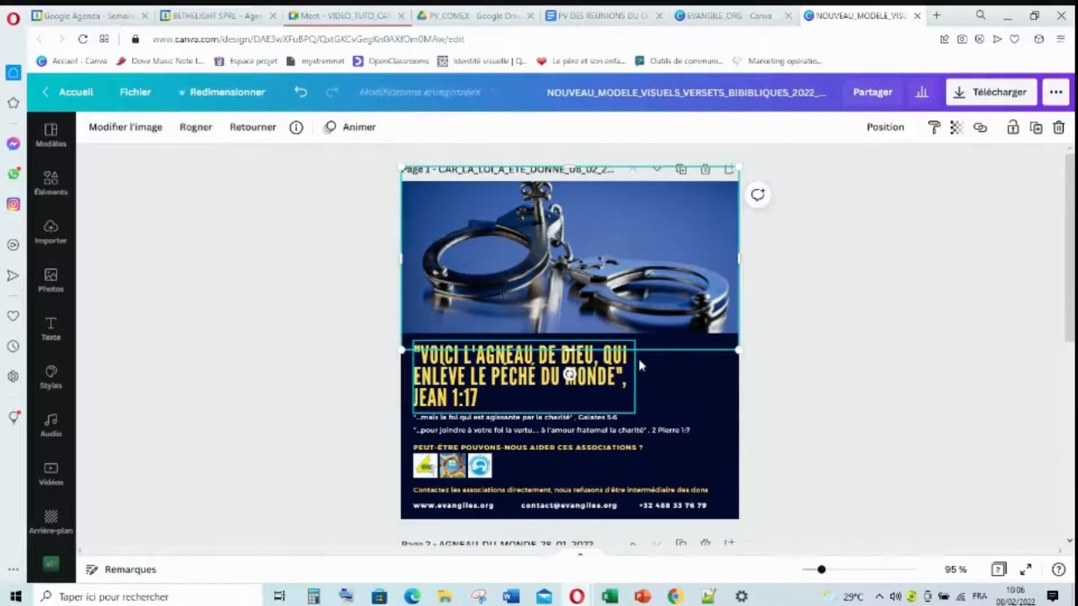
{"action": "left_click", "coordinate": [805, 332]}
{"action": "left_click", "coordinate": [433, 352]}
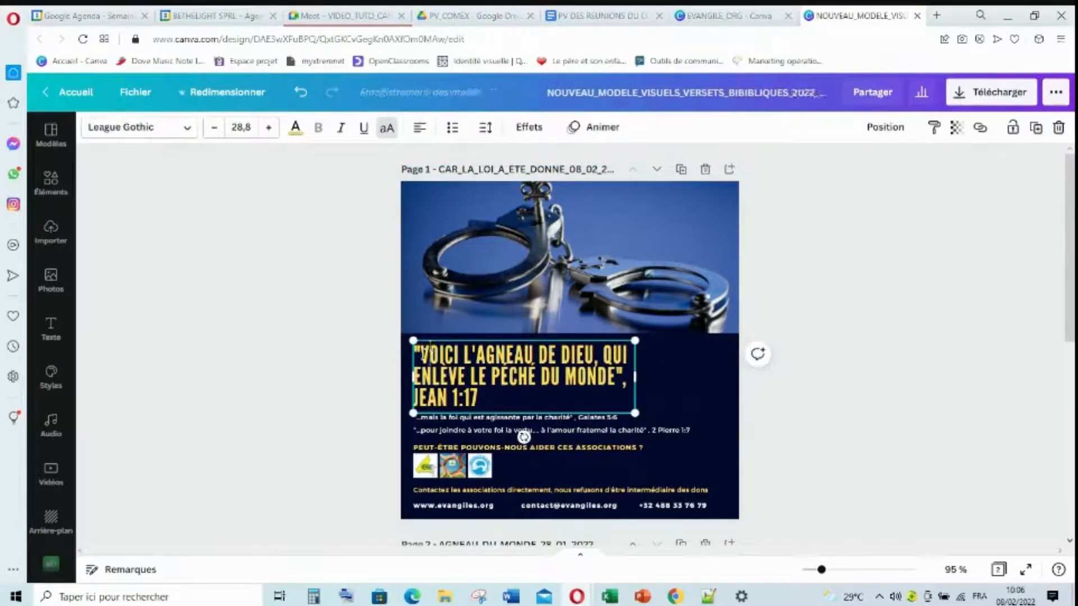
{"action": "left_click_drag", "start_coordinate": [421, 354], "coordinate": [615, 381]}
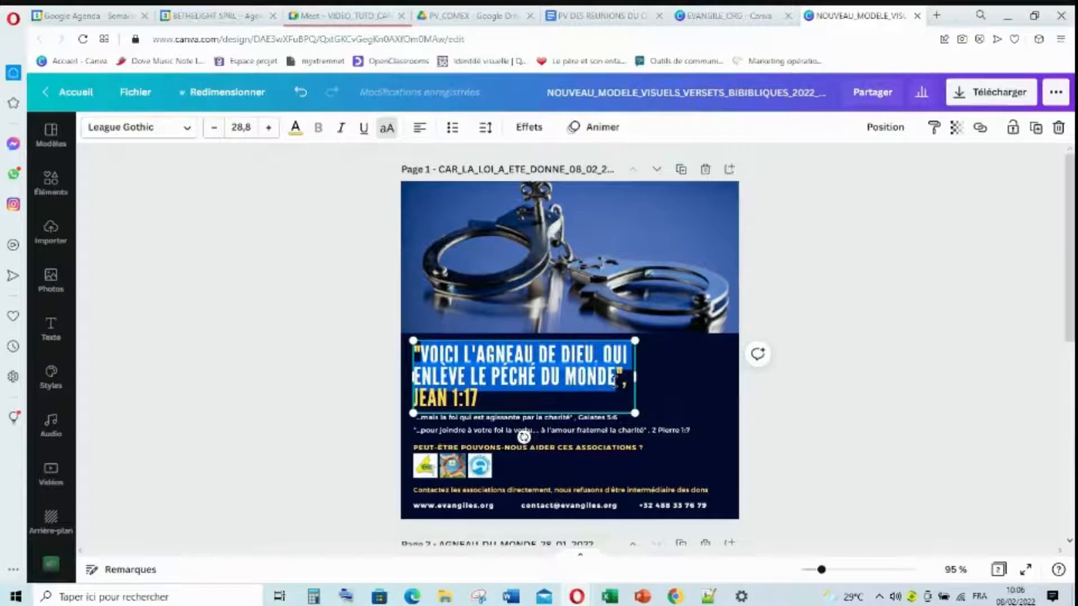
{"action": "type", "text": "..."}
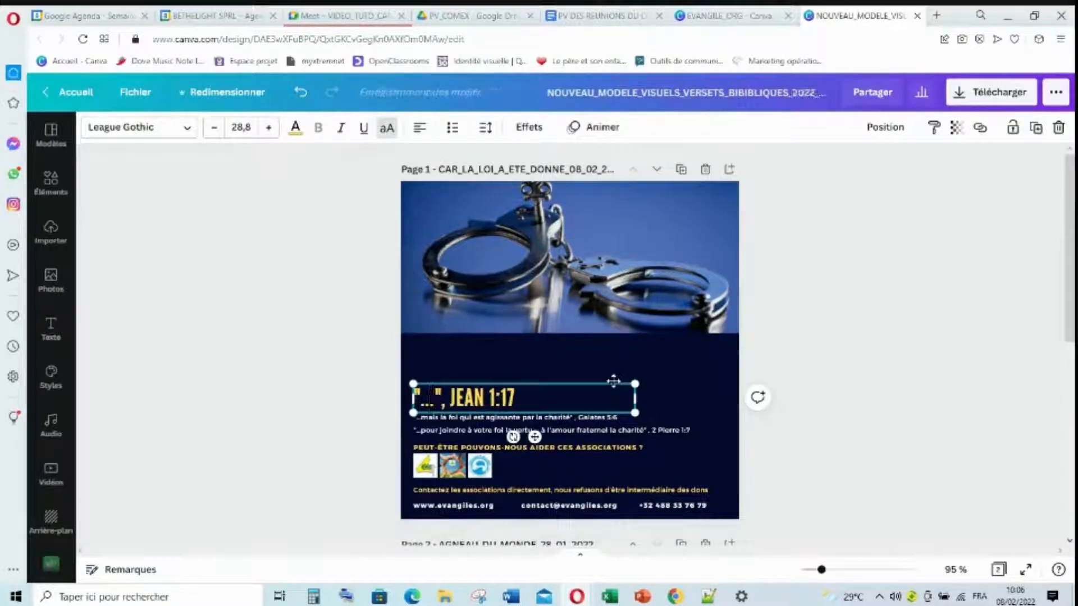
{"action": "type", "text": "CAR"}
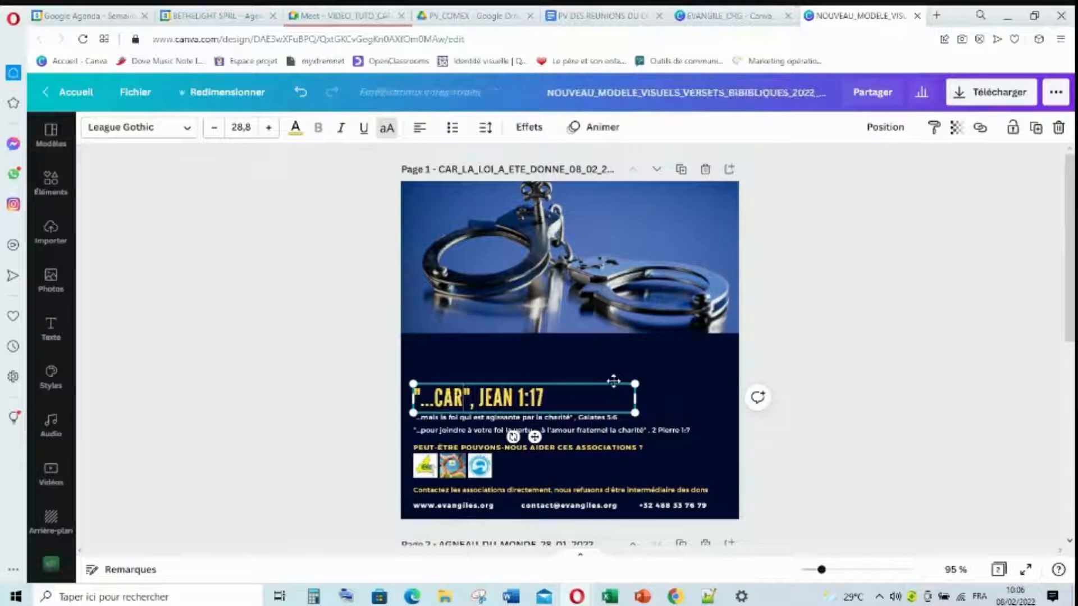
Open the on-screen keyboard and continue the quoted headline text after CAR with "LA LOI" and a space.
{"action": "scroll", "coordinate": [648, 421], "scroll_direction": "down", "scroll_amount": 3}
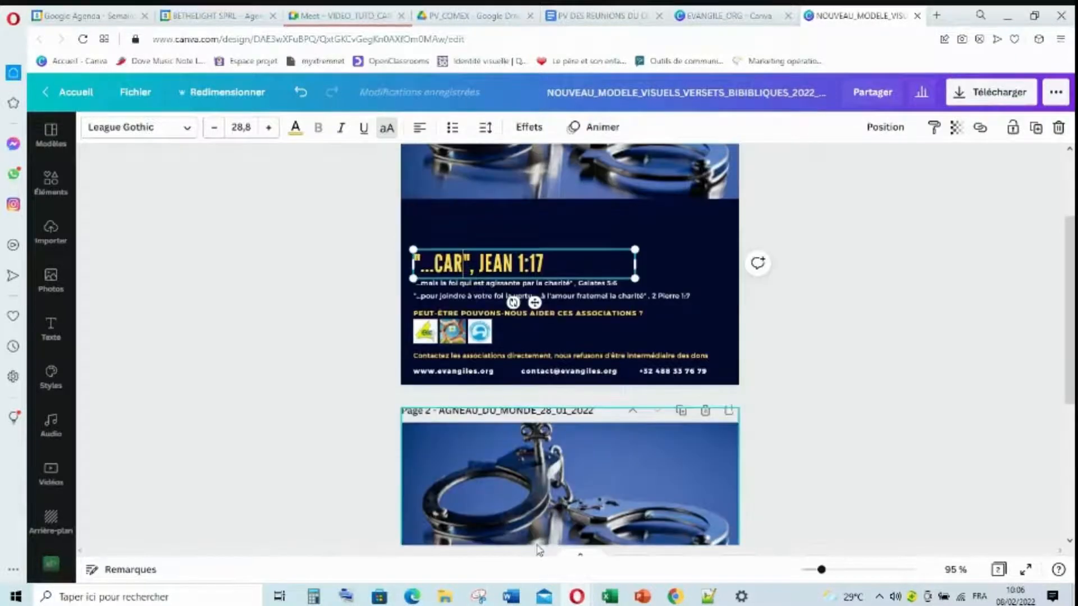
{"action": "left_click", "coordinate": [348, 597]}
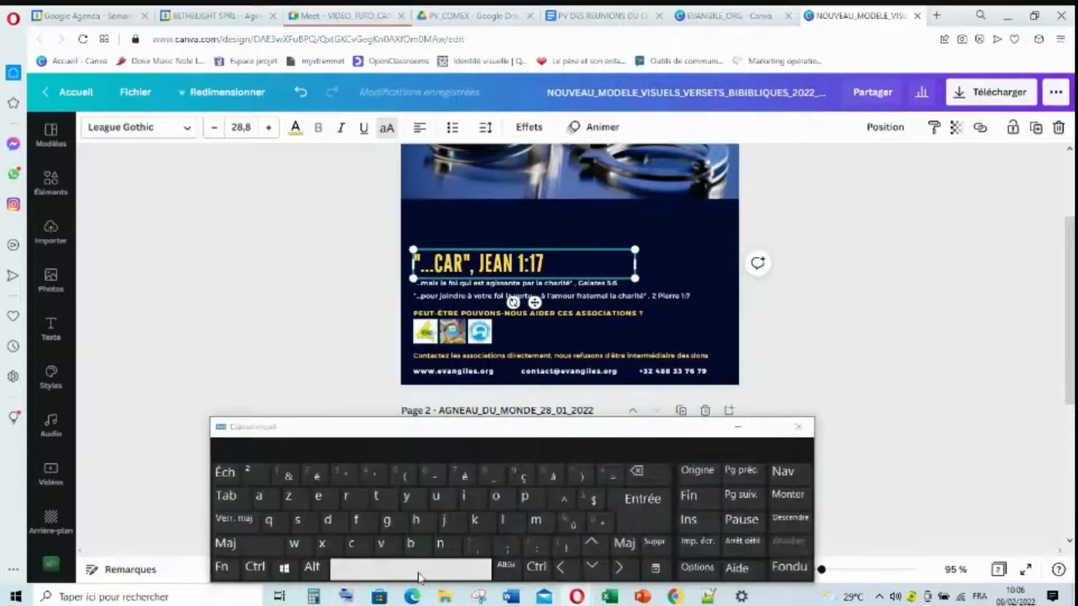
{"action": "left_click", "coordinate": [424, 572]}
{"action": "type", "text": "LA"}
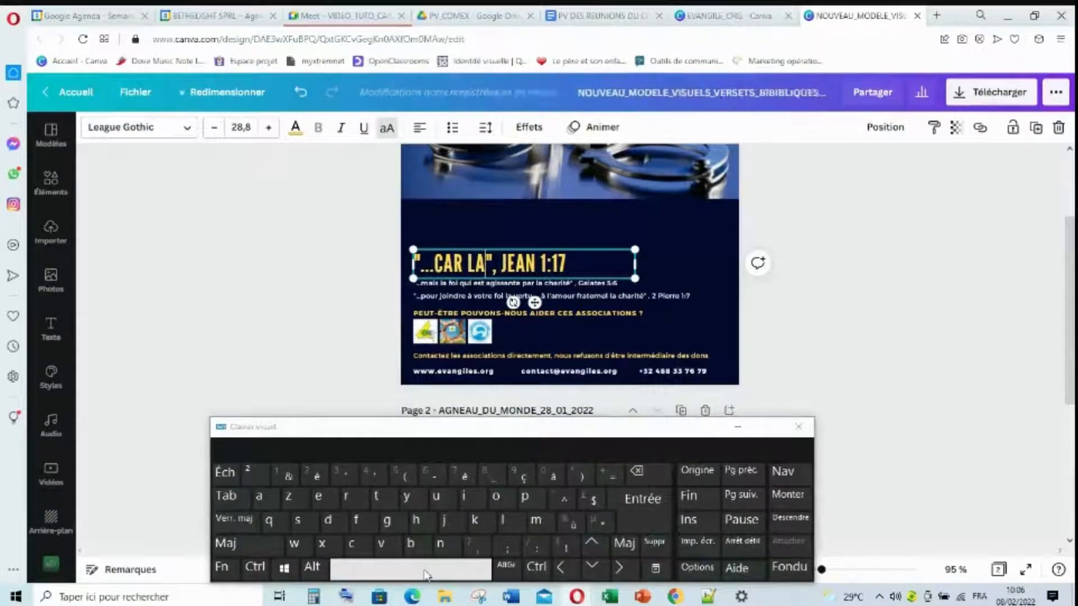
{"action": "left_click", "coordinate": [424, 573]}
{"action": "type", "text": "LOI"}
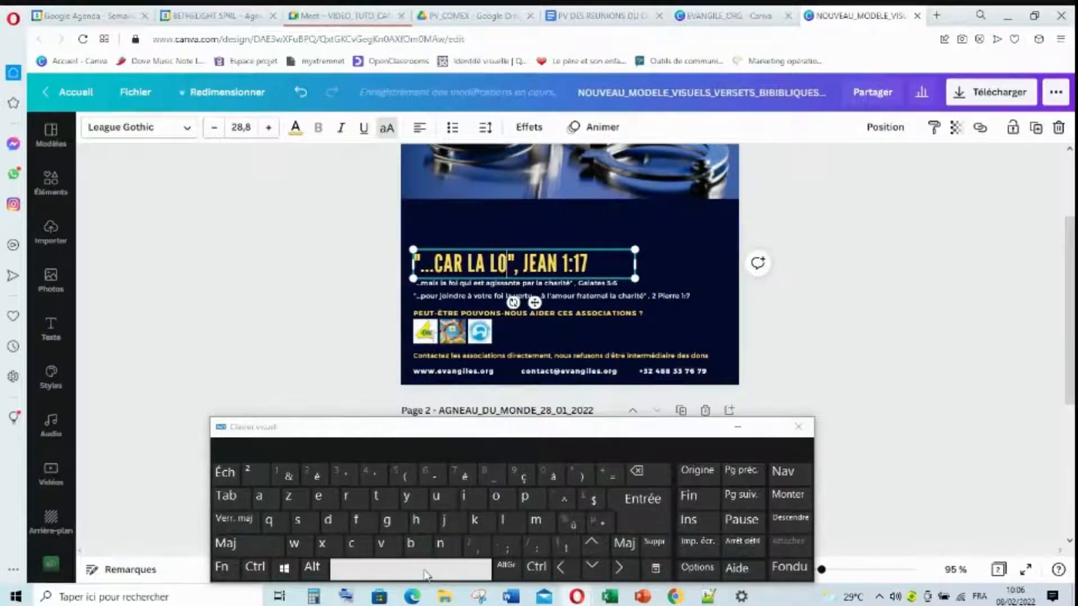
{"action": "left_click", "coordinate": [424, 573]}
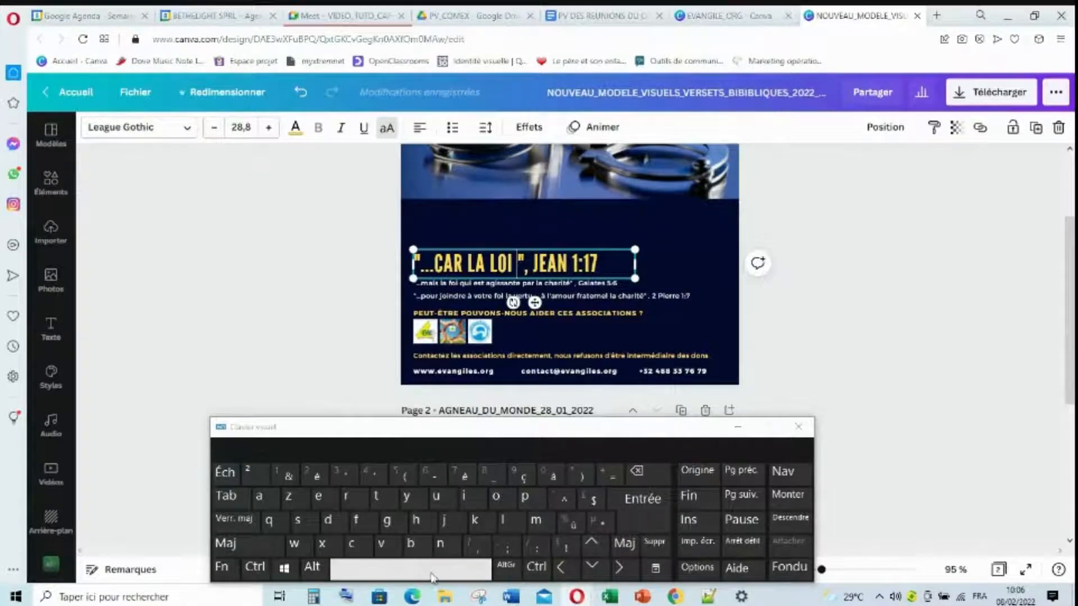
{"action": "left_click", "coordinate": [13, 174]}
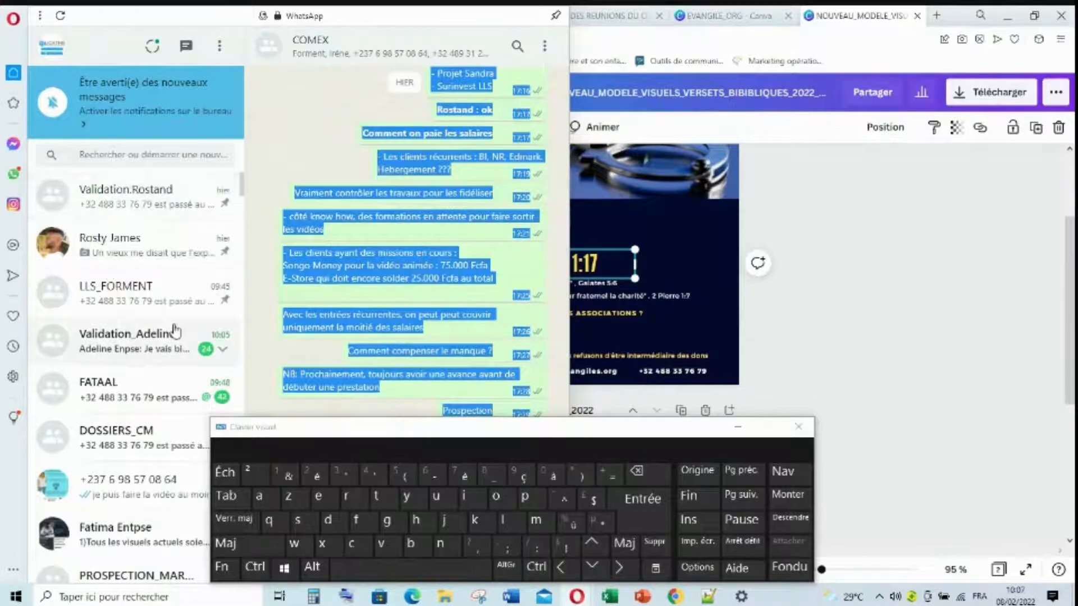
{"action": "left_click", "coordinate": [12, 177]}
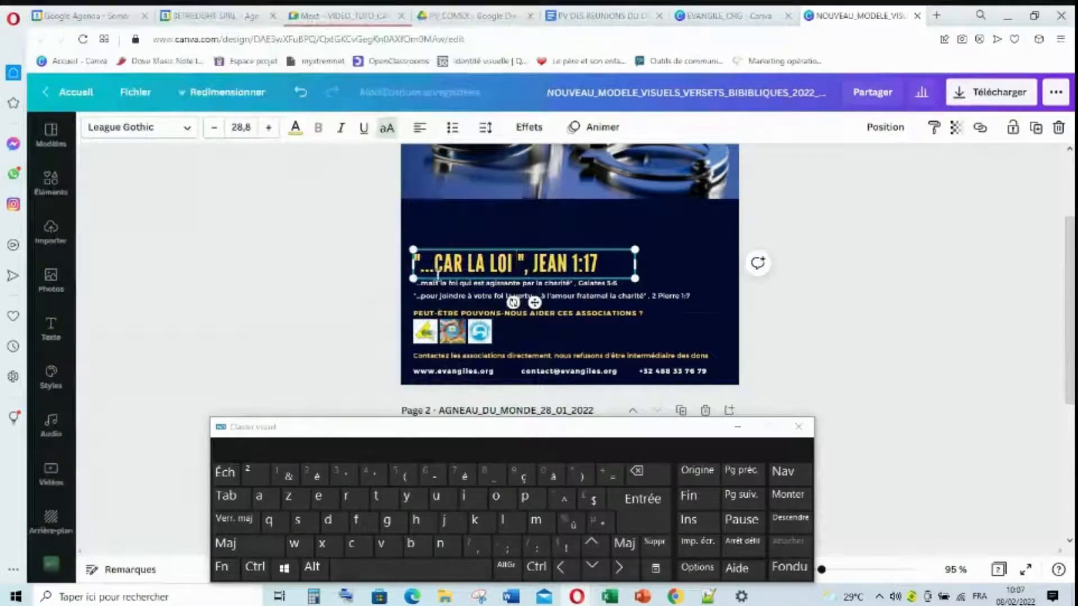
Continue page 1's quoted headline after LA LOI with "A ÉTÉ DONNÉ", using accented capitals.
{"action": "type", "text": "A"}
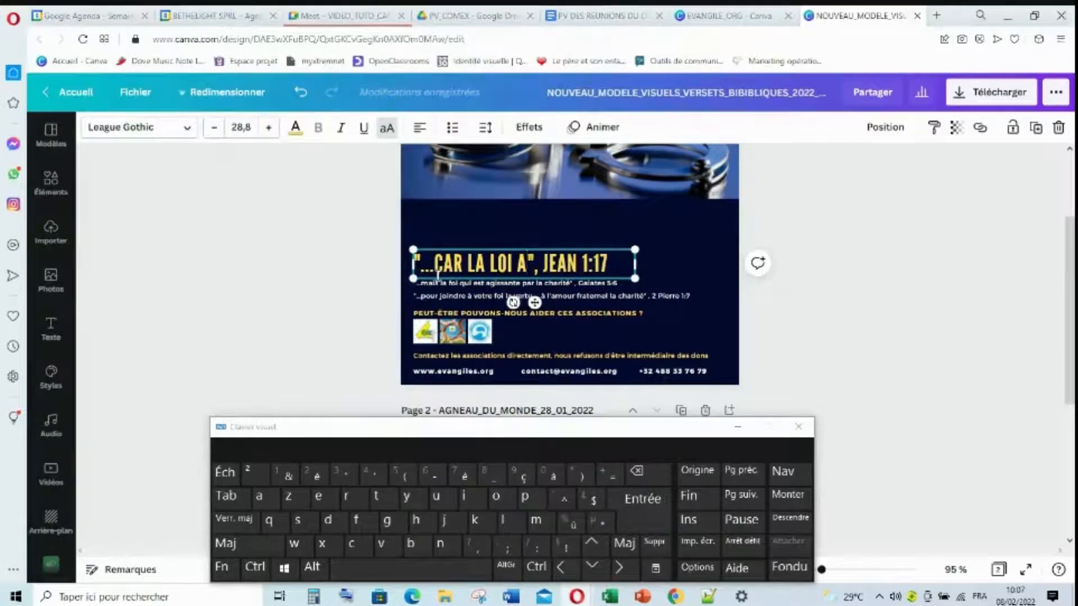
{"action": "left_click", "coordinate": [422, 578]}
{"action": "type", "text": "ETE"}
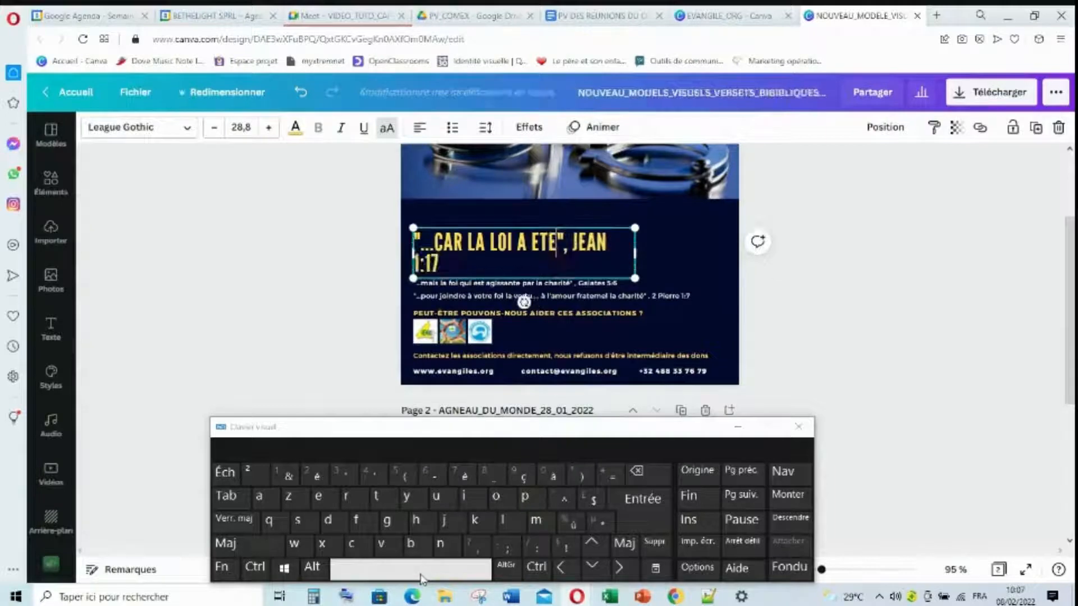
{"action": "key", "text": "BackSpace"}
{"action": "key", "text": "BackSpace"}
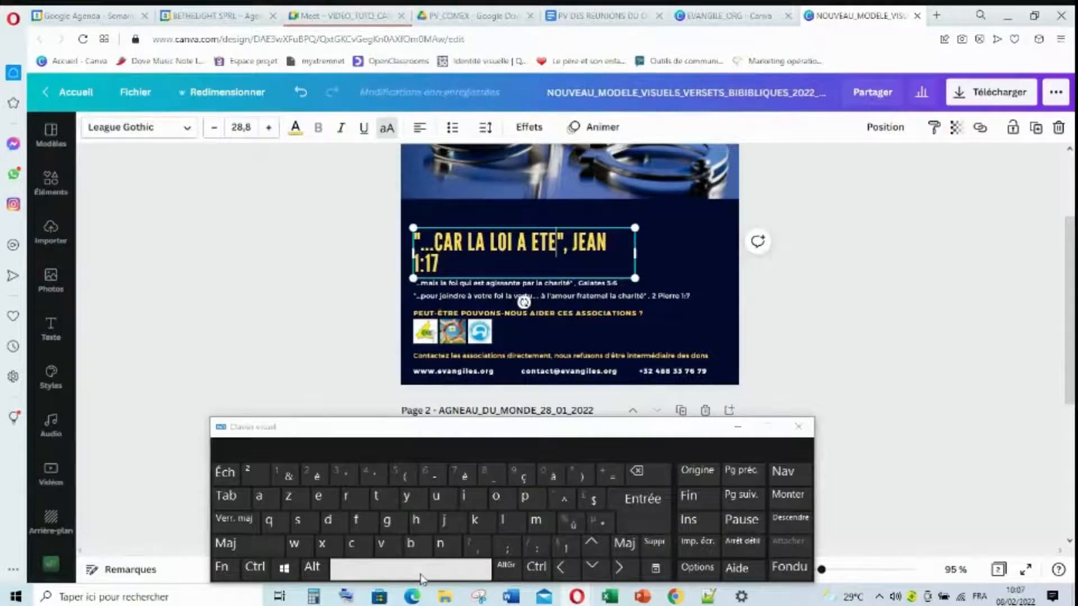
{"action": "key", "text": "BackSpace"}
{"action": "type", "text": "ÉTÉ "}
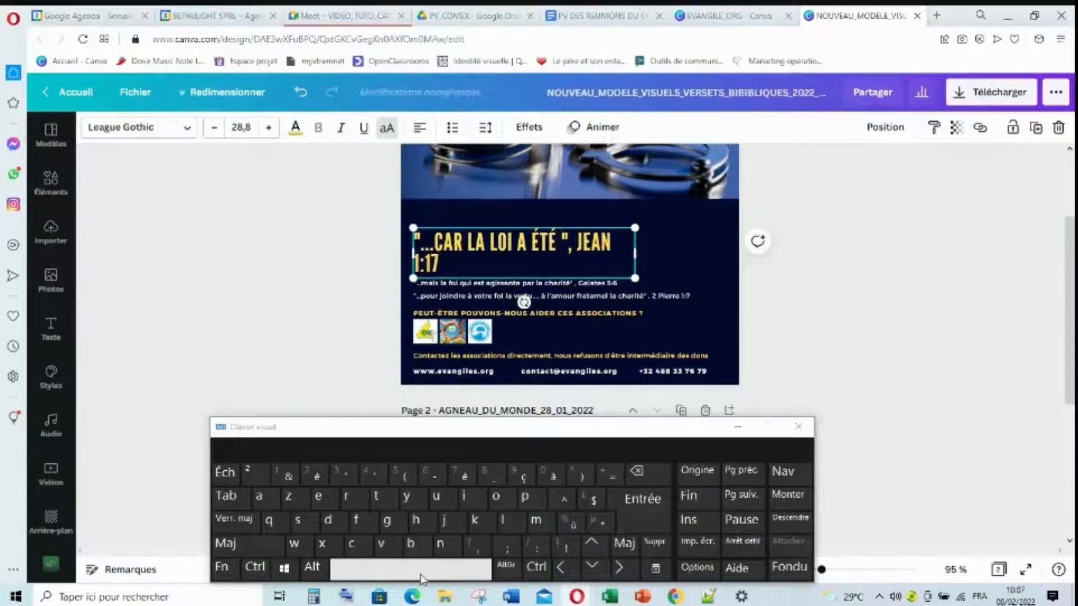
{"action": "type", "text": "DONN"}
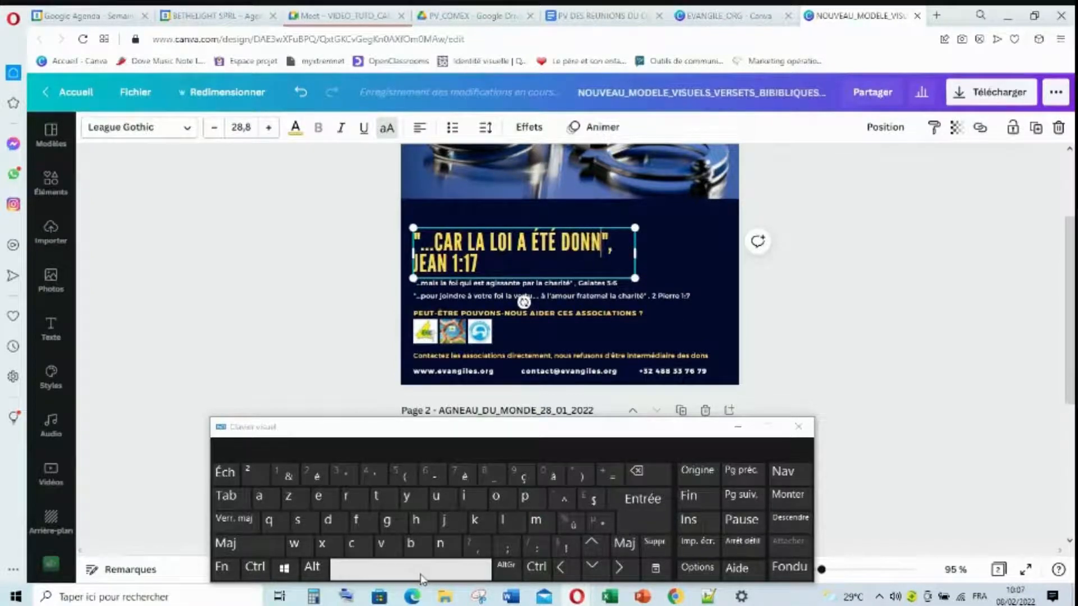
{"action": "type", "text": "É"}
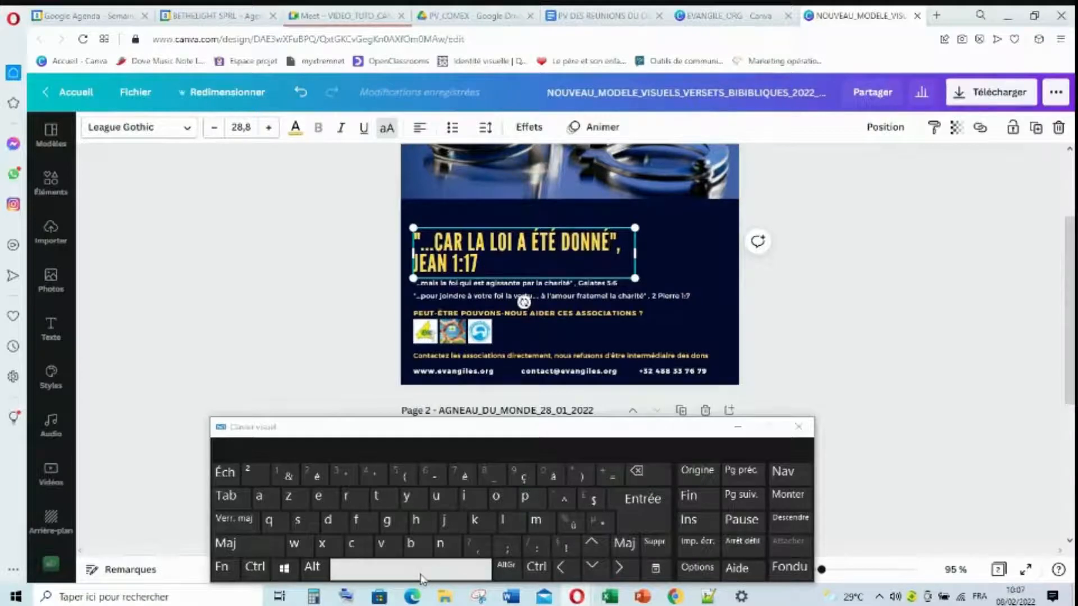
Add "PAR MOISE" after DONNÉ in the quoted headline, with an unaccented I.
{"action": "left_click", "coordinate": [421, 575]}
{"action": "type", "text": "PAR"}
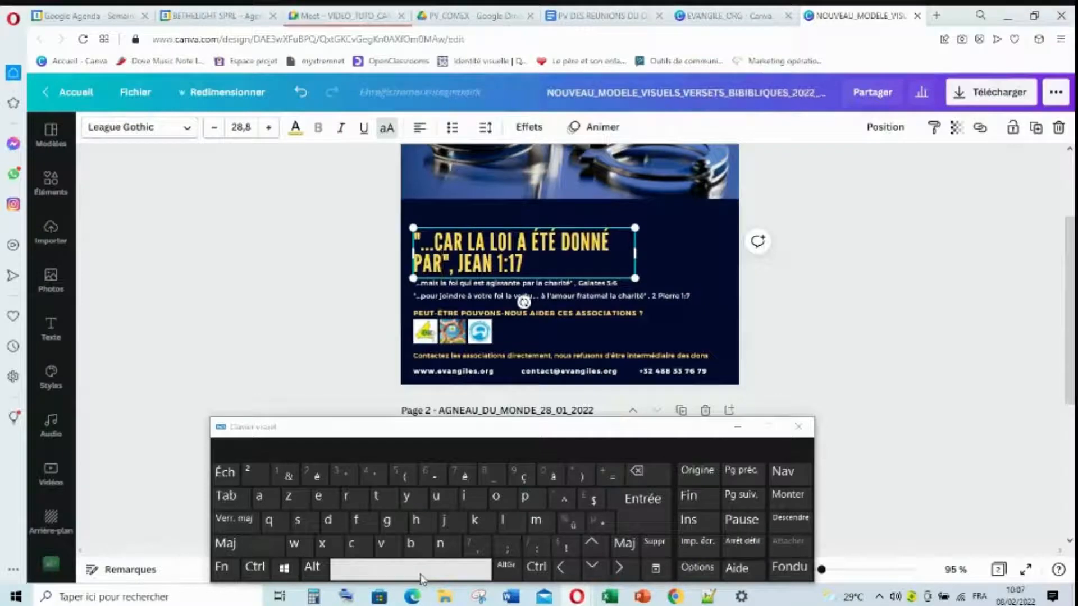
{"action": "left_click", "coordinate": [422, 577]}
{"action": "type", "text": "M"}
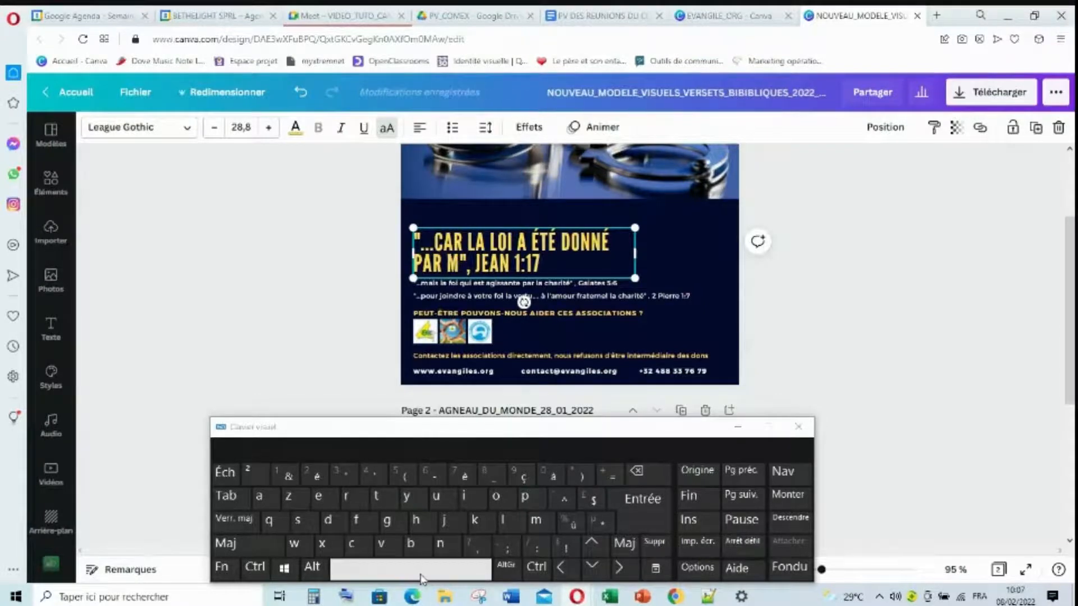
{"action": "type", "text": "O"}
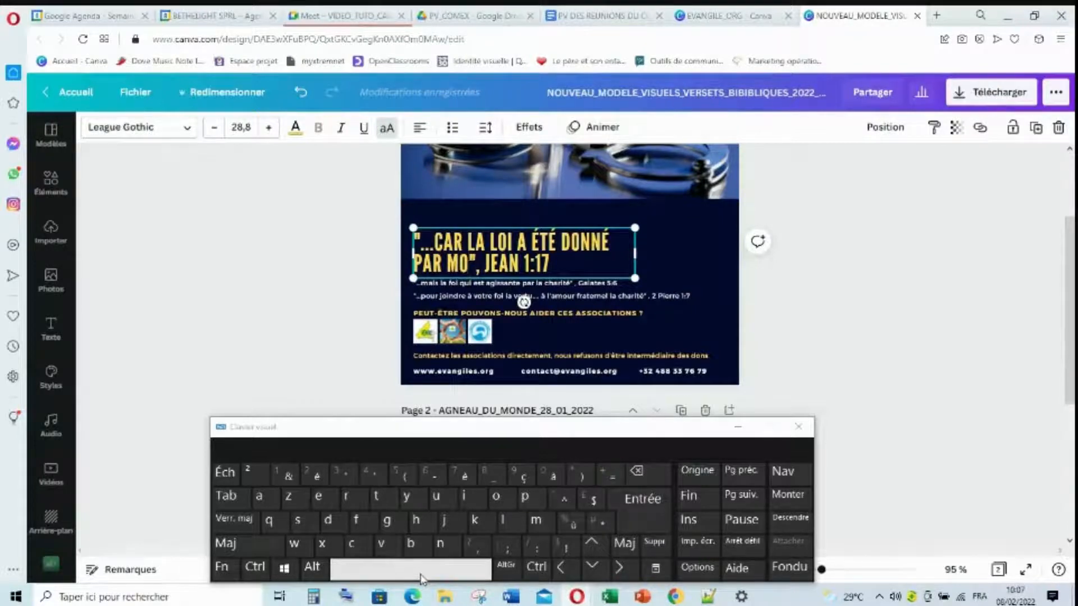
{"action": "key", "text": "shift"}
{"action": "type", "text": "I"}
{"action": "key", "text": "BackSpace"}
{"action": "type", "text": "Ï"}
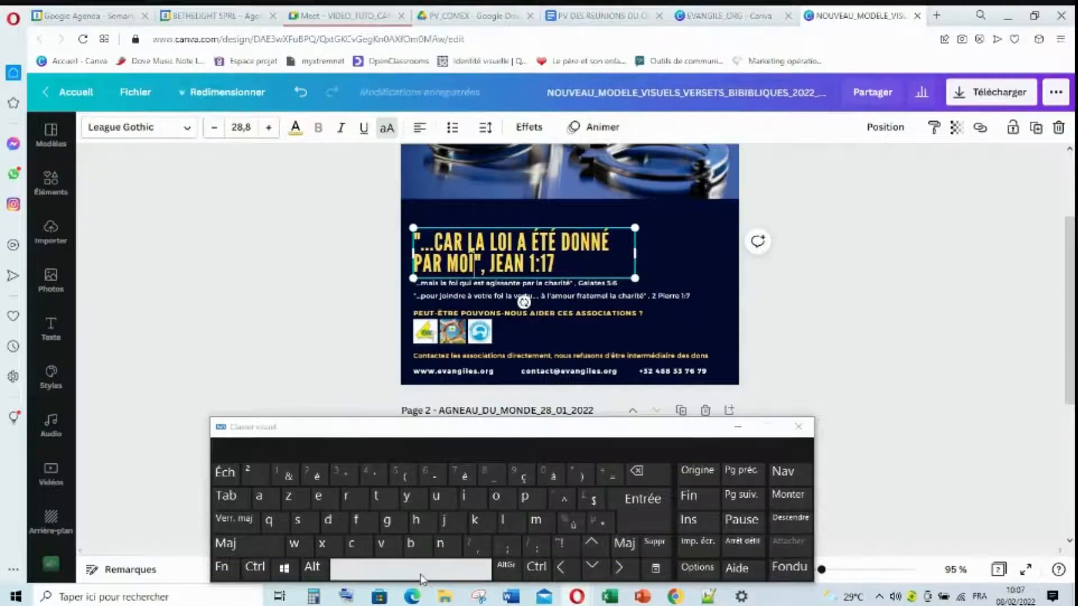
{"action": "key", "text": "BackSpace"}
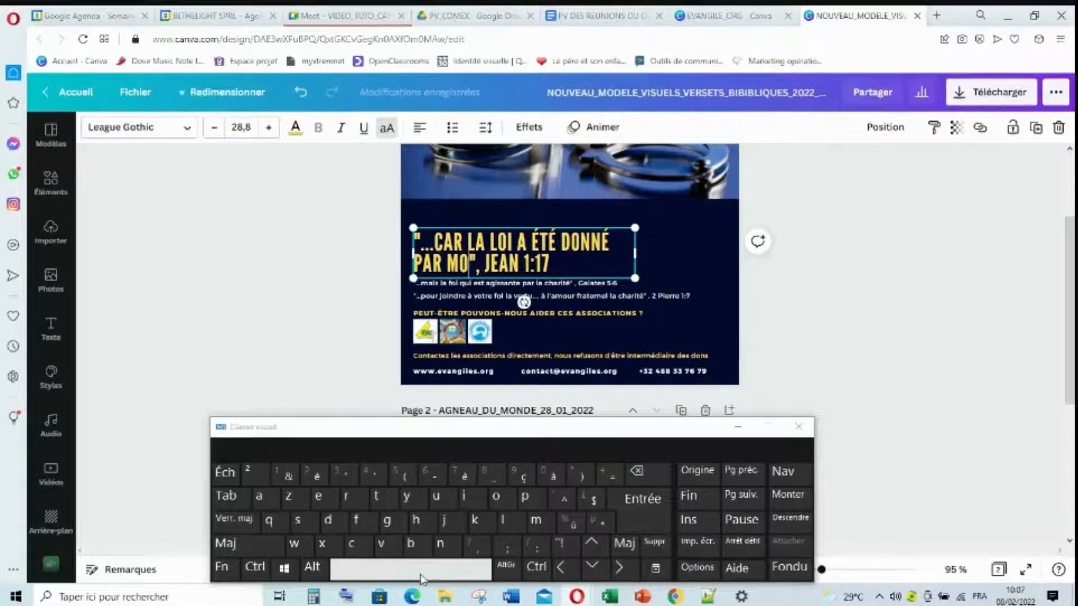
{"action": "key", "text": "shift"}
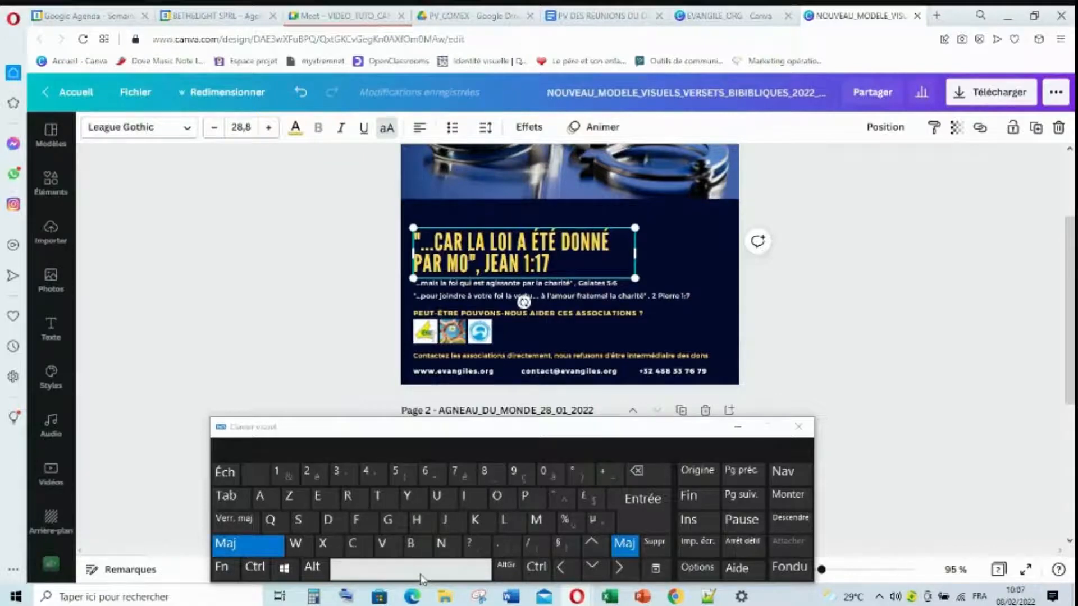
{"action": "type", "text": "I"}
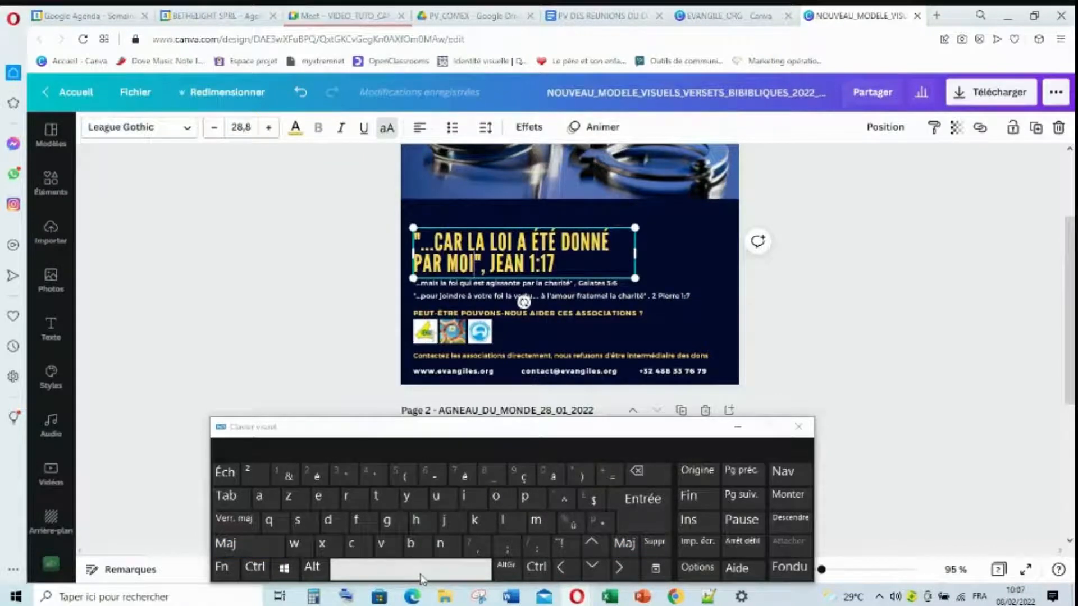
{"action": "type", "text": "SE"}
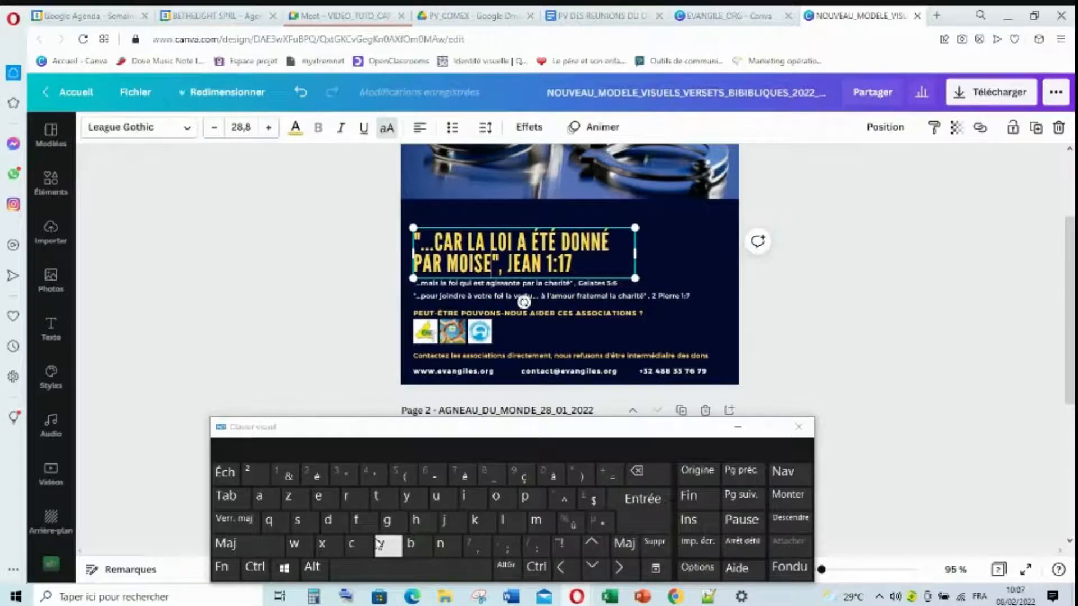
Extend the quote after MOISE with a comma followed by "LA GRÂCE ET".
{"action": "type", "text": ";"}
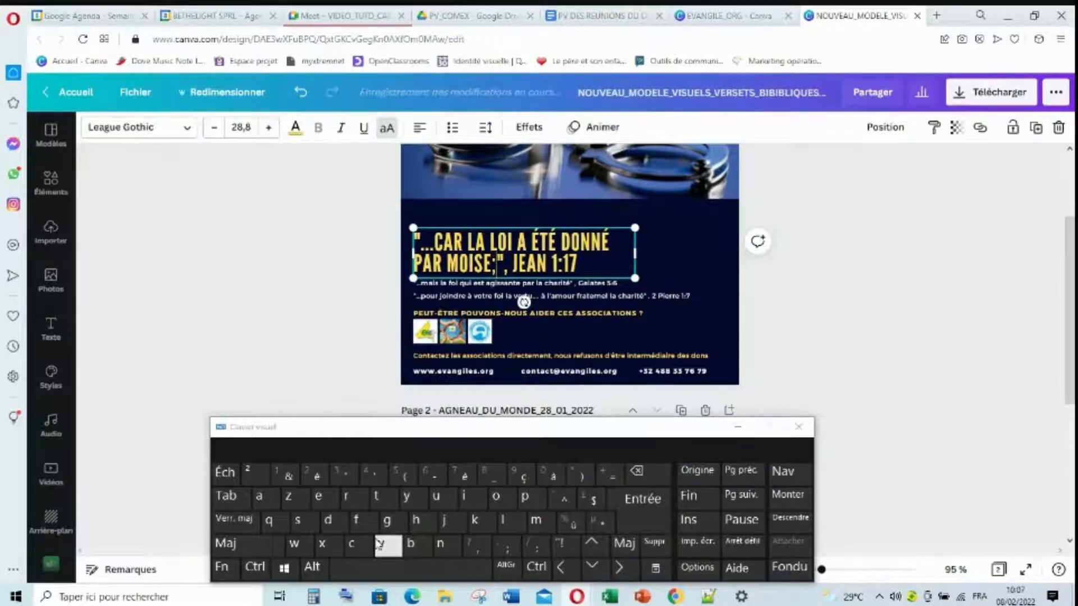
{"action": "left_click", "coordinate": [413, 572]}
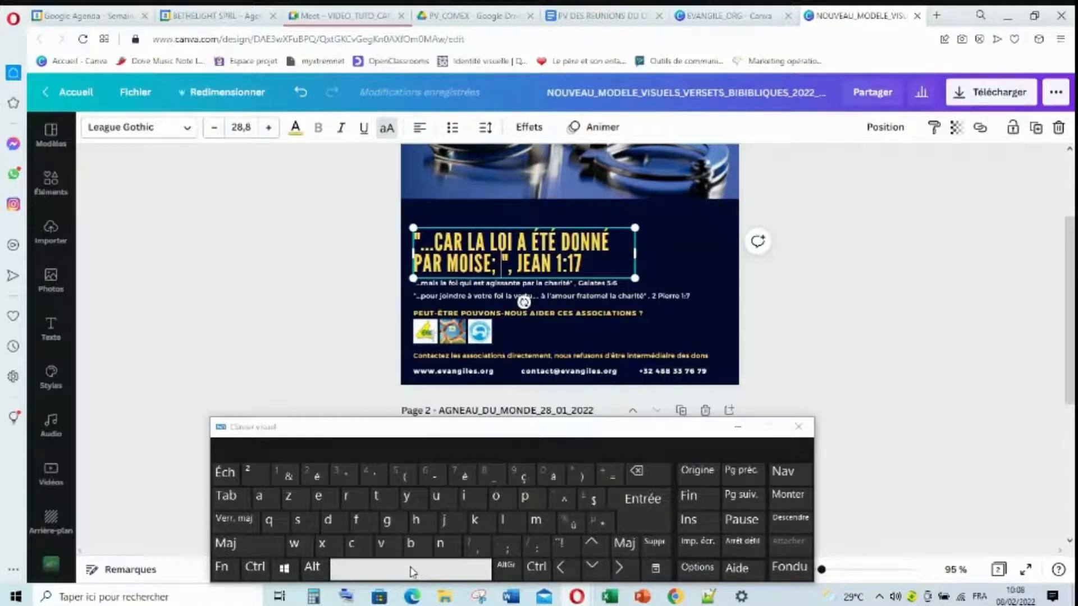
{"action": "key", "text": "BackSpace"}
{"action": "key", "text": "BackSpace"}
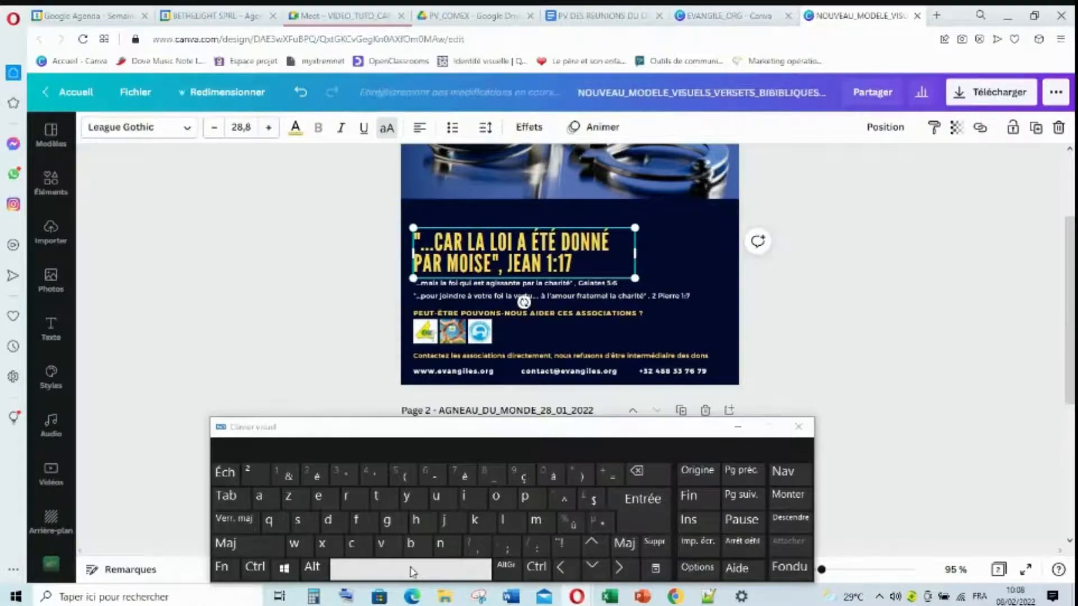
{"action": "type", "text": ","}
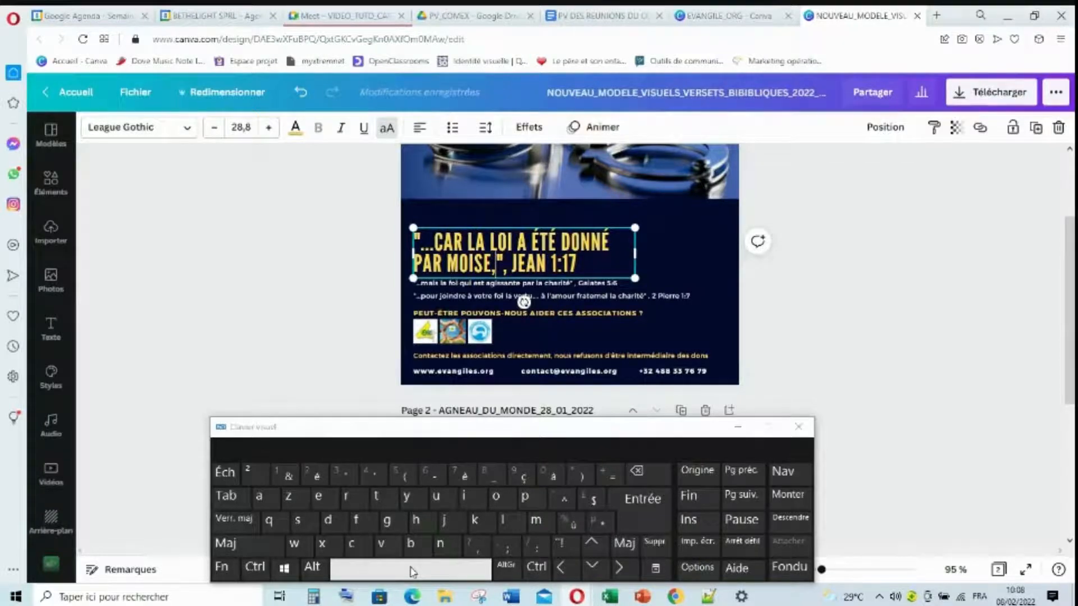
{"action": "type", "text": " LA"}
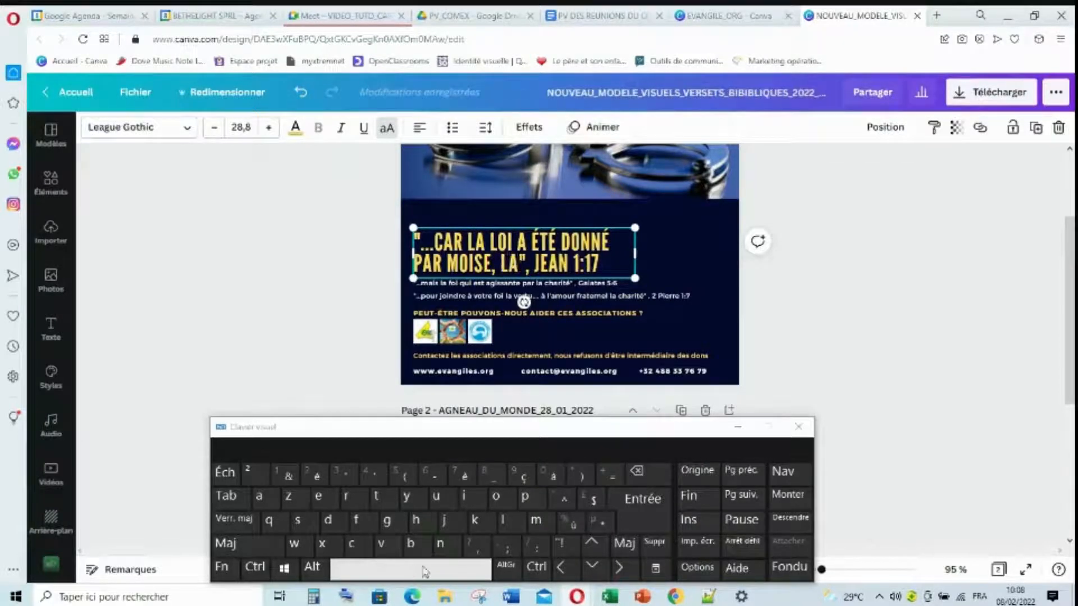
{"action": "type", "text": " GR"}
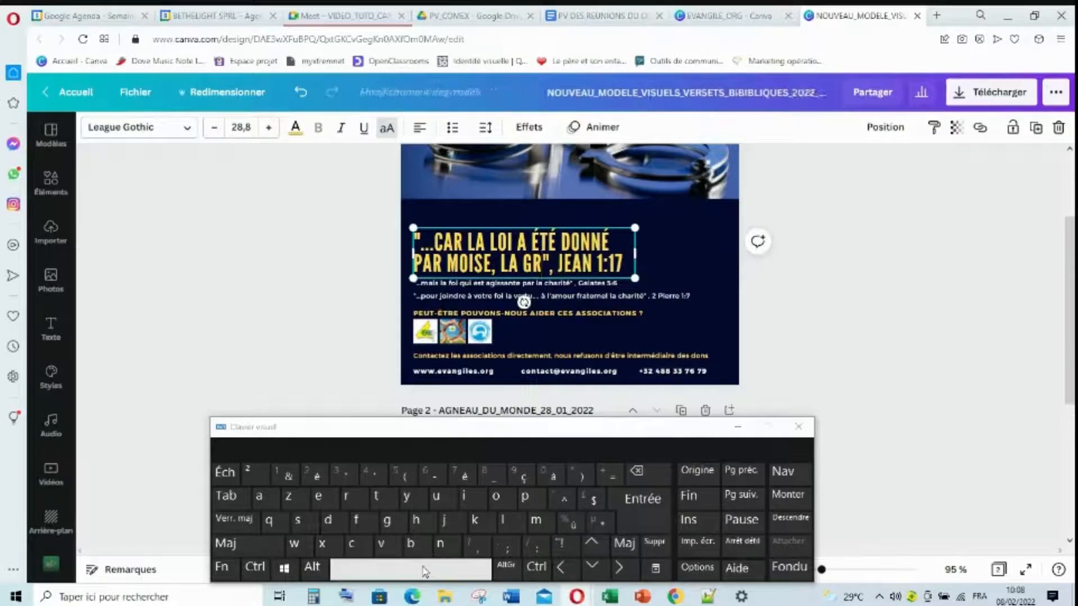
{"action": "type", "text": "ÂCE"}
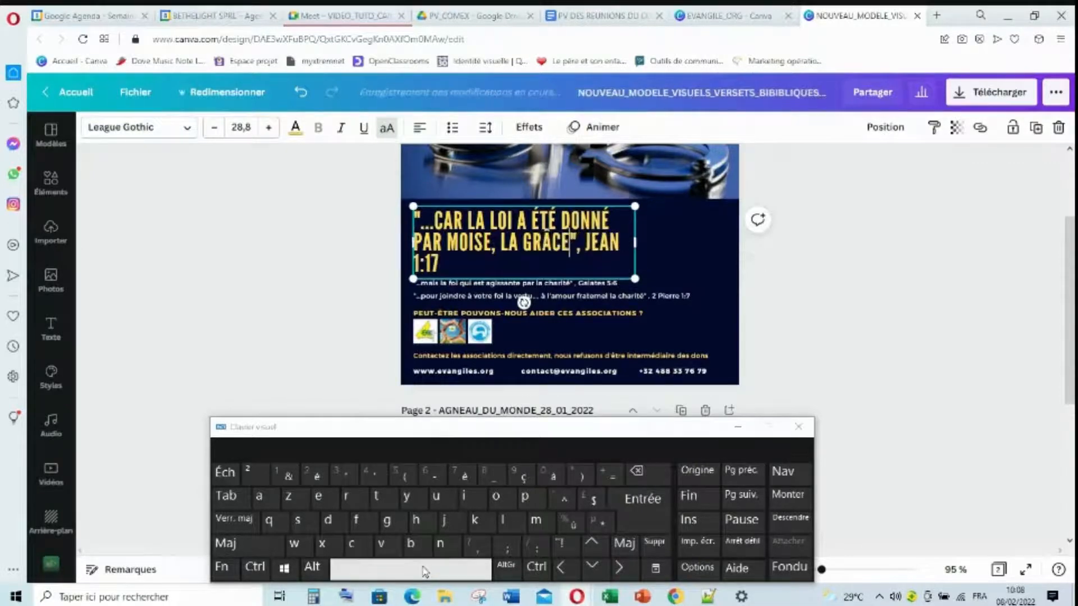
{"action": "left_click", "coordinate": [422, 571]}
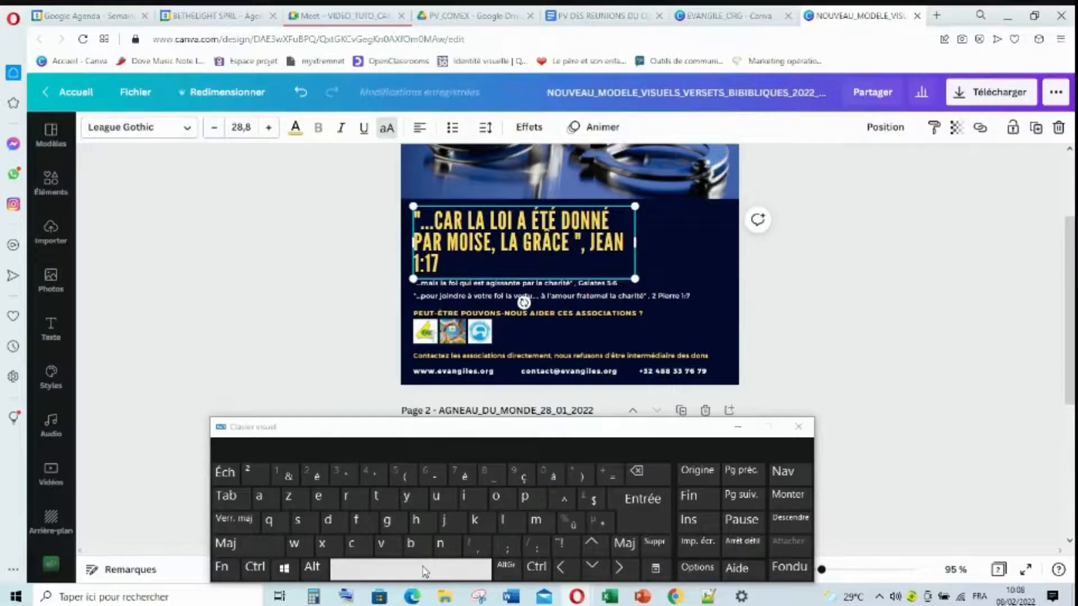
{"action": "type", "text": "ET"}
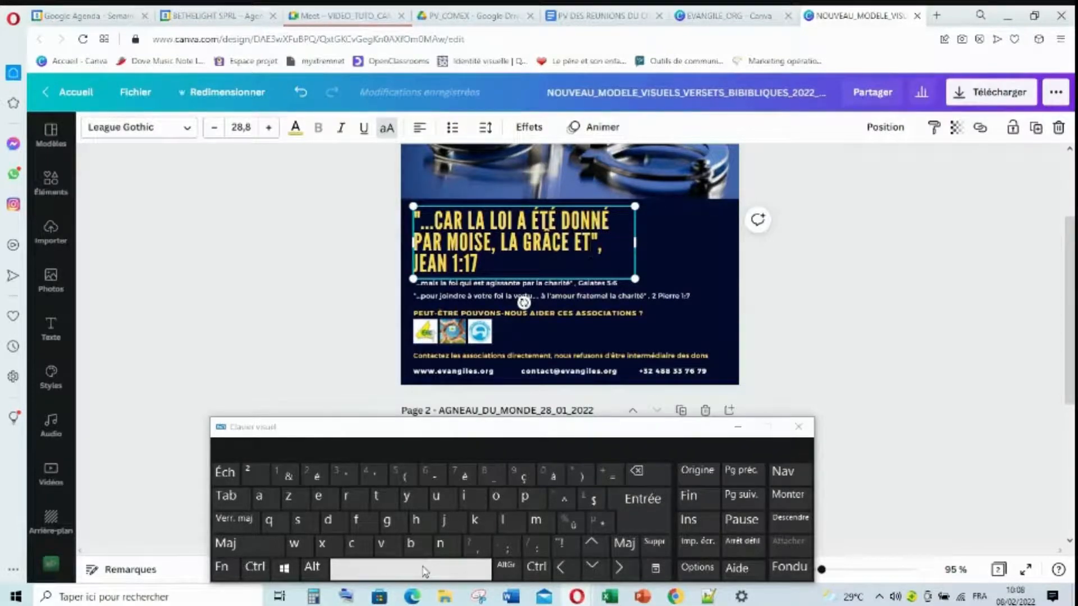
Append the rest of the verse directly after ET as "LAVERITÉSONTVENUESPARJÉSUSCHRIST", without spaces between the words.
{"action": "type", "text": "LAVERITÉ"}
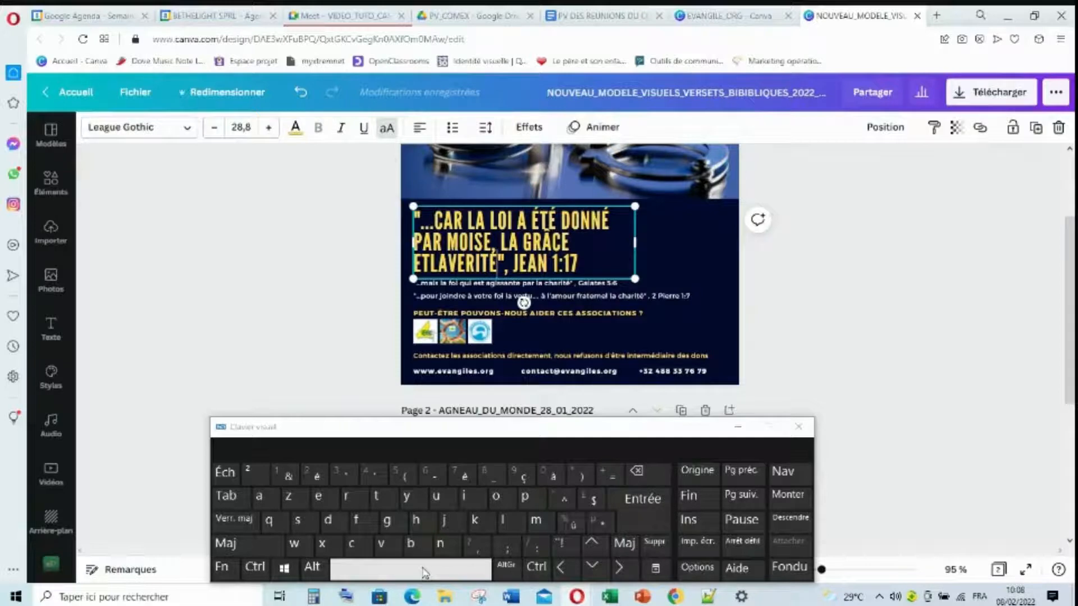
{"action": "type", "text": "SONTVENU"}
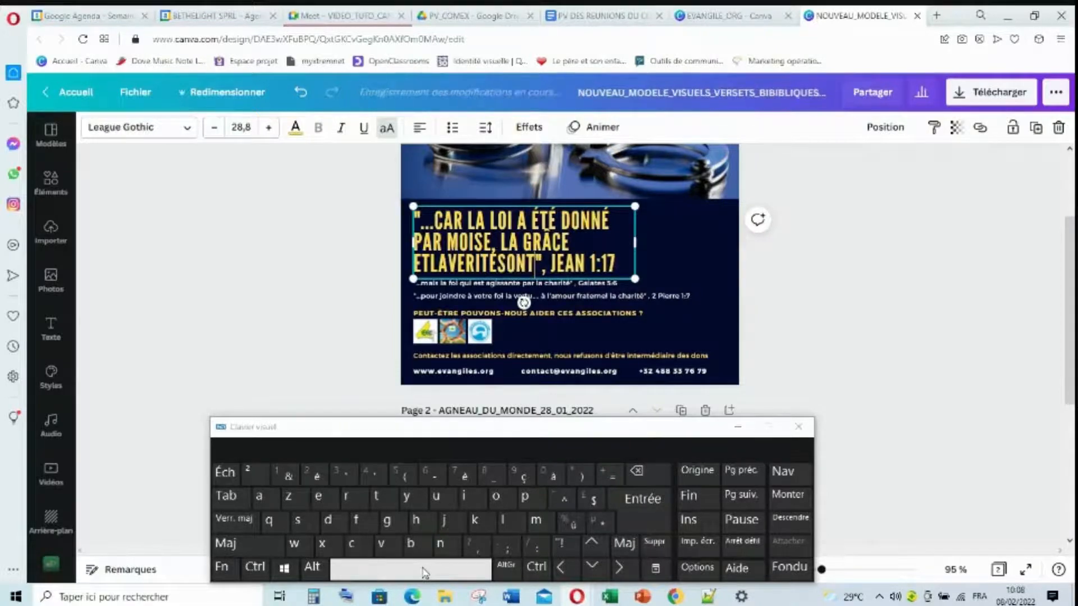
{"action": "type", "text": "ES"}
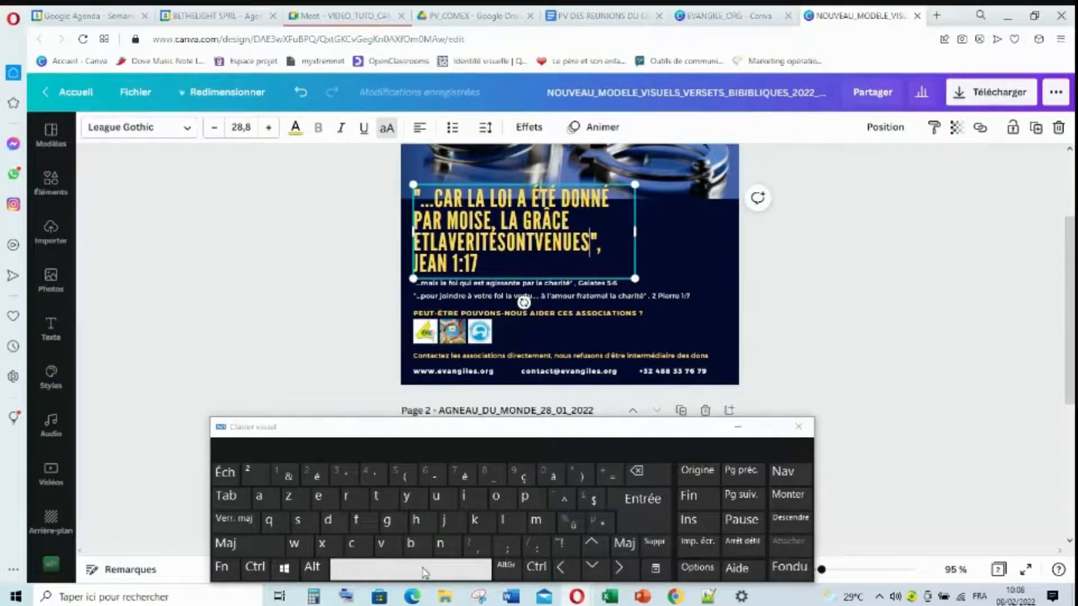
{"action": "type", "text": "PAR"}
{"action": "type", "text": "JÉS"}
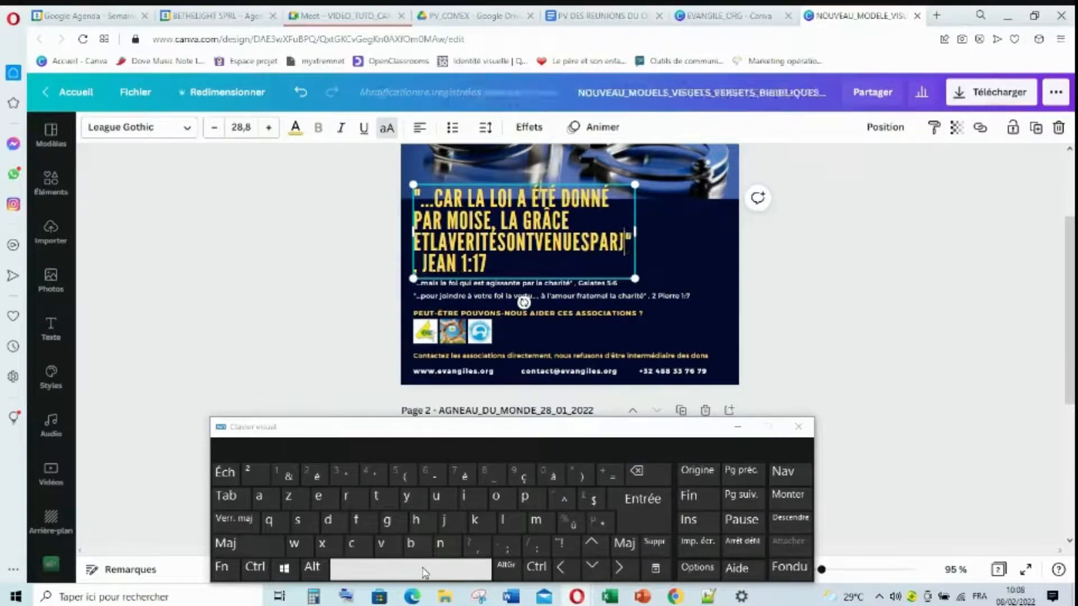
{"action": "type", "text": "USCHT"}
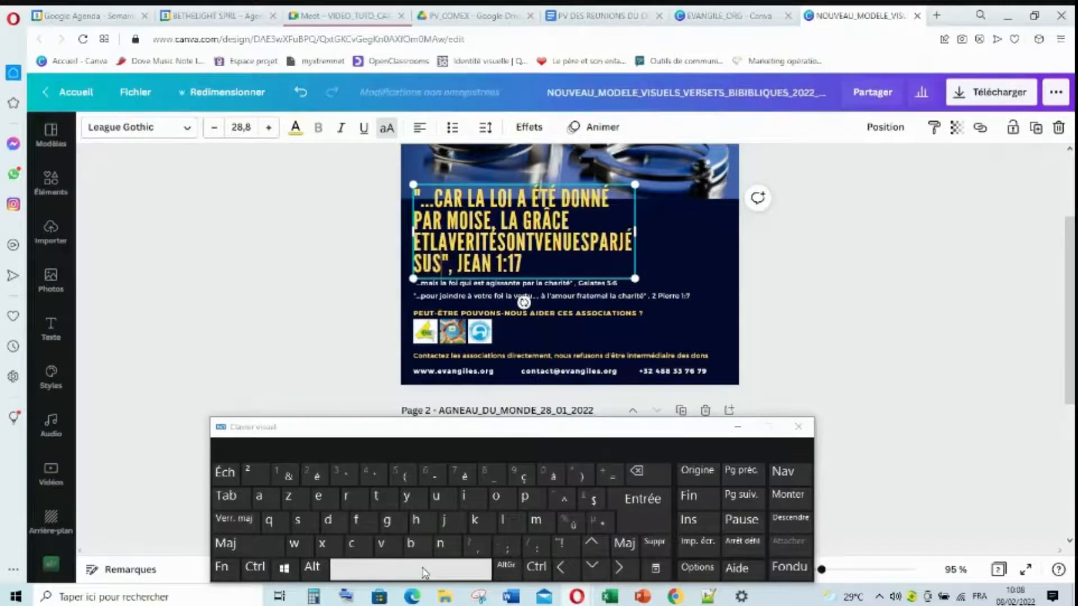
{"action": "type", "text": "RIST"}
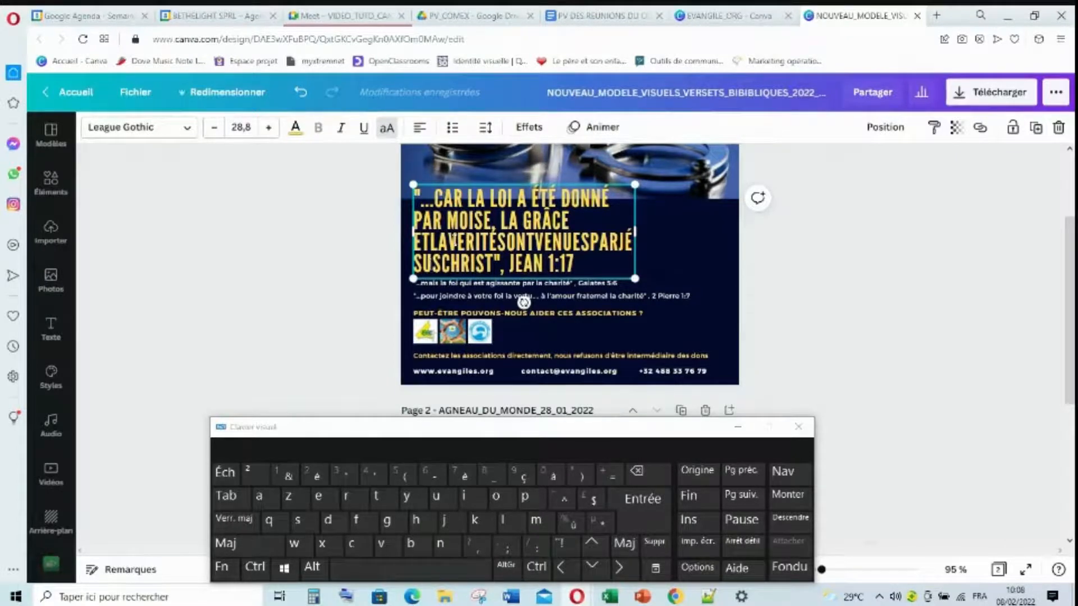
Insert spaces in page 1's quoted headline so the run-together words read "ET LA VERITÉ" followed by a space before SONT.
{"action": "left_click", "coordinate": [431, 241]}
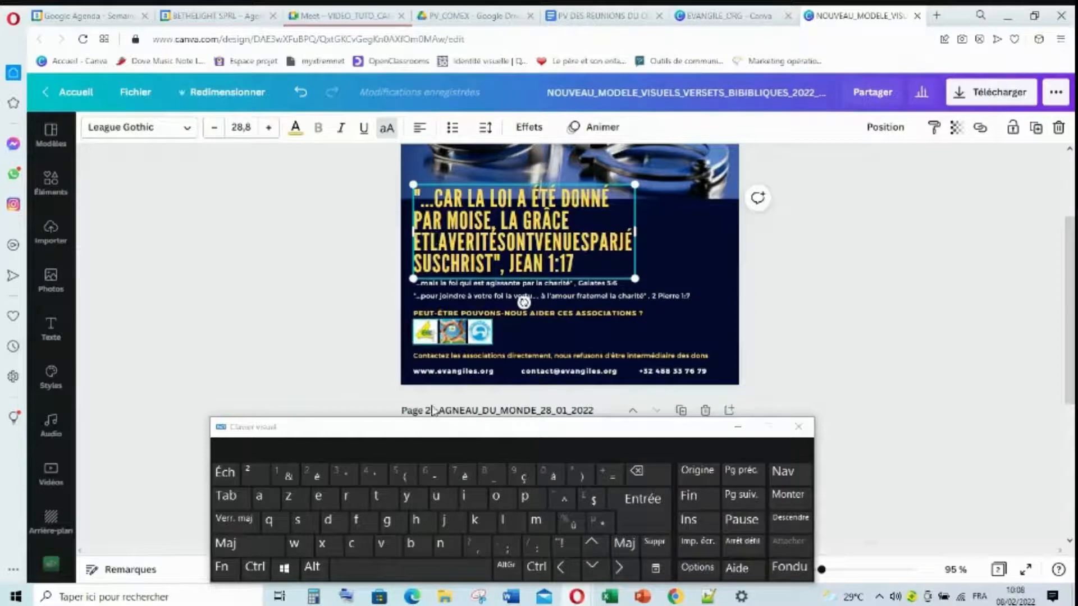
{"action": "left_click", "coordinate": [419, 569]}
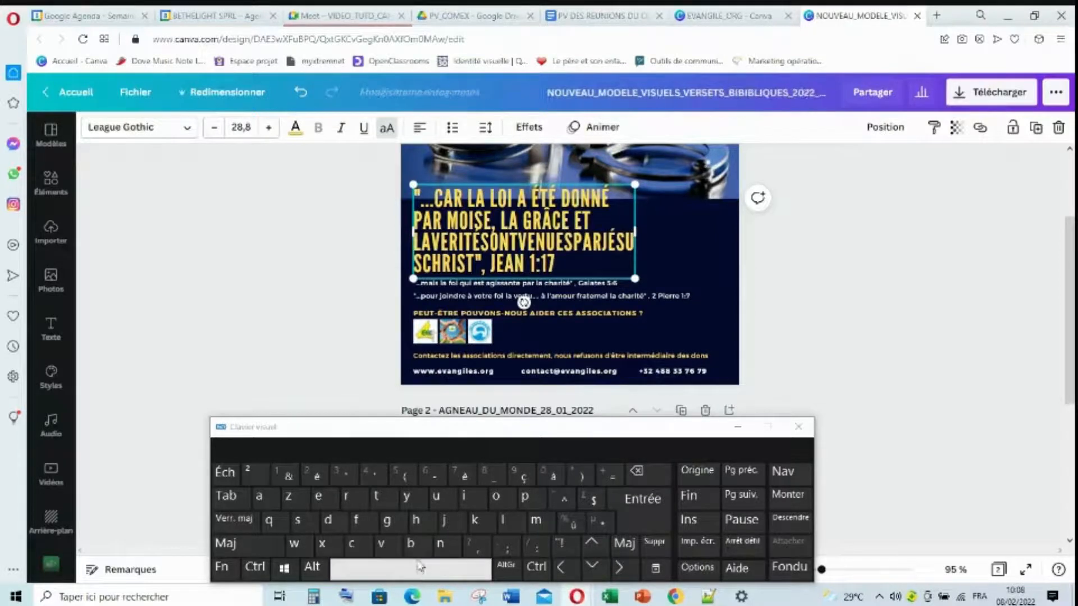
{"action": "left_click", "coordinate": [432, 243]}
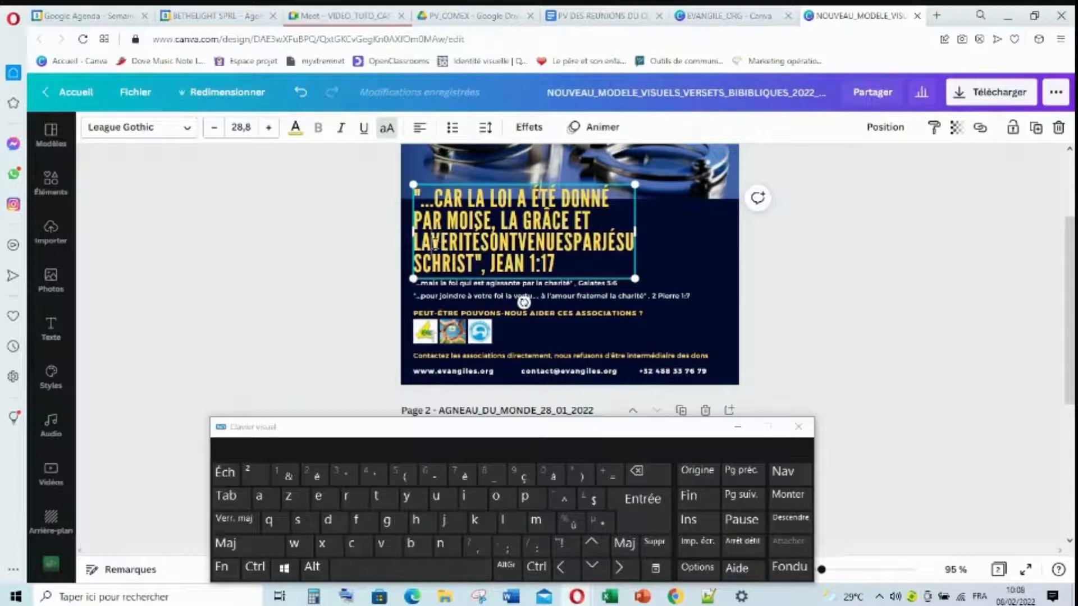
{"action": "left_click", "coordinate": [393, 568]}
{"action": "left_click", "coordinate": [464, 242]}
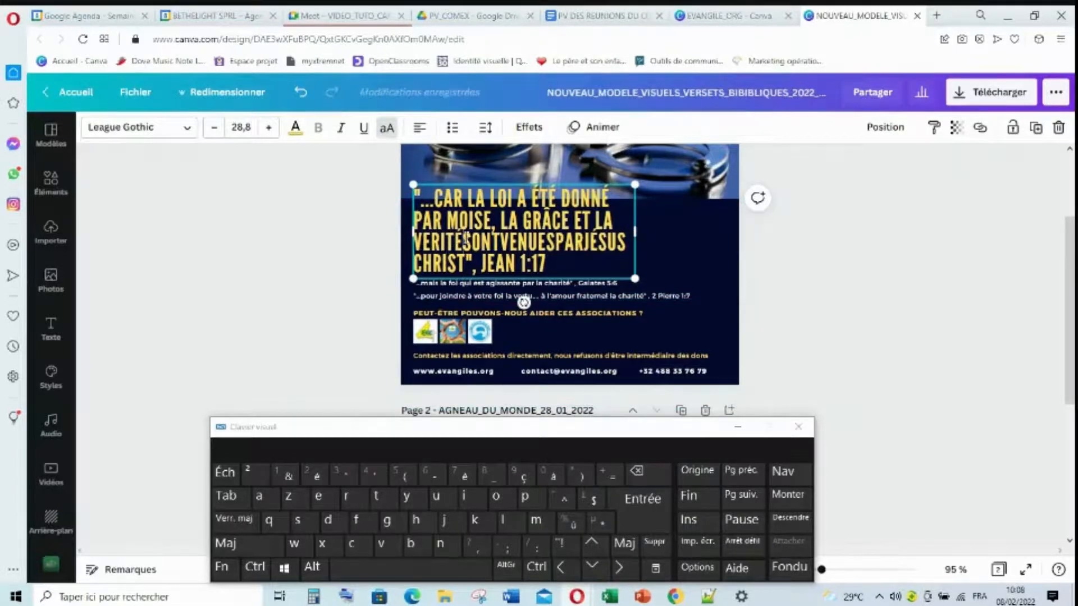
{"action": "left_click", "coordinate": [433, 566]}
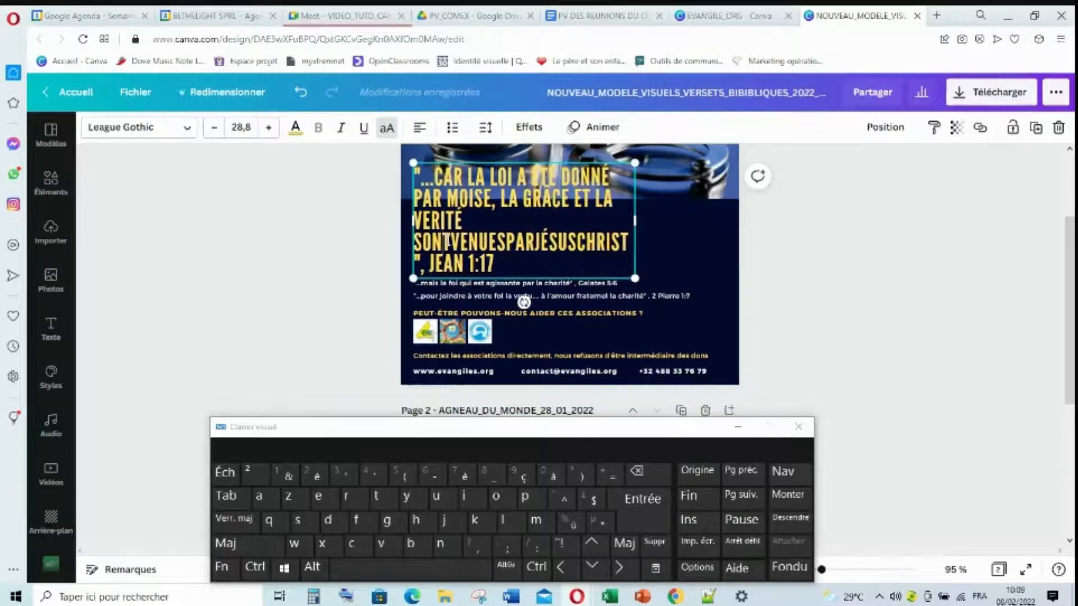
Separate the remaining joined words of the quote with spaces to read "SONT VENUES PAR JÉSUS CHRIST".
{"action": "left_click", "coordinate": [457, 240]}
{"action": "left_click", "coordinate": [426, 568]}
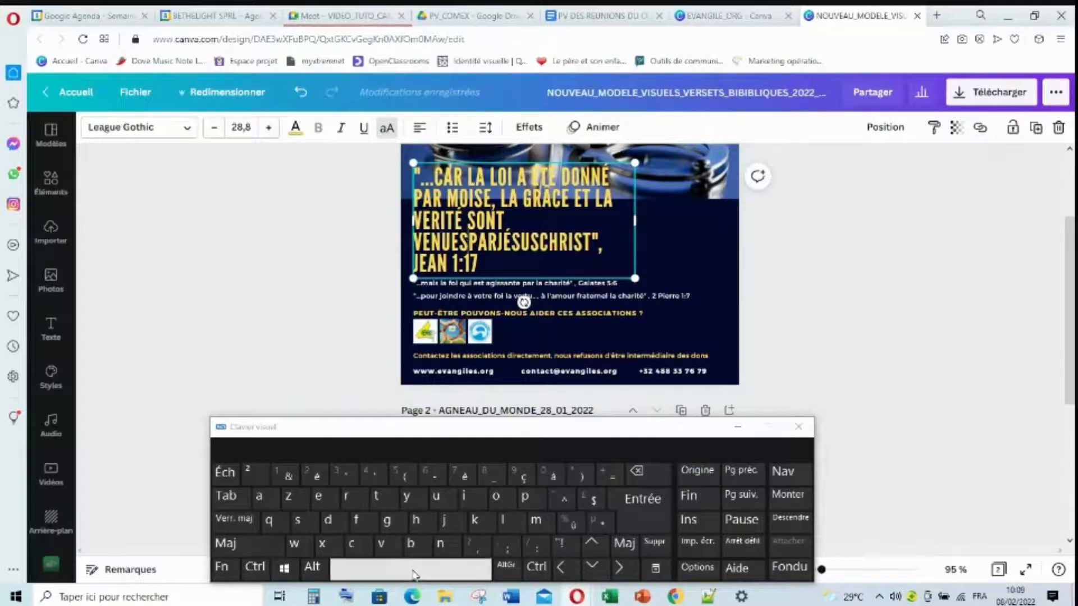
{"action": "left_click", "coordinate": [412, 564]}
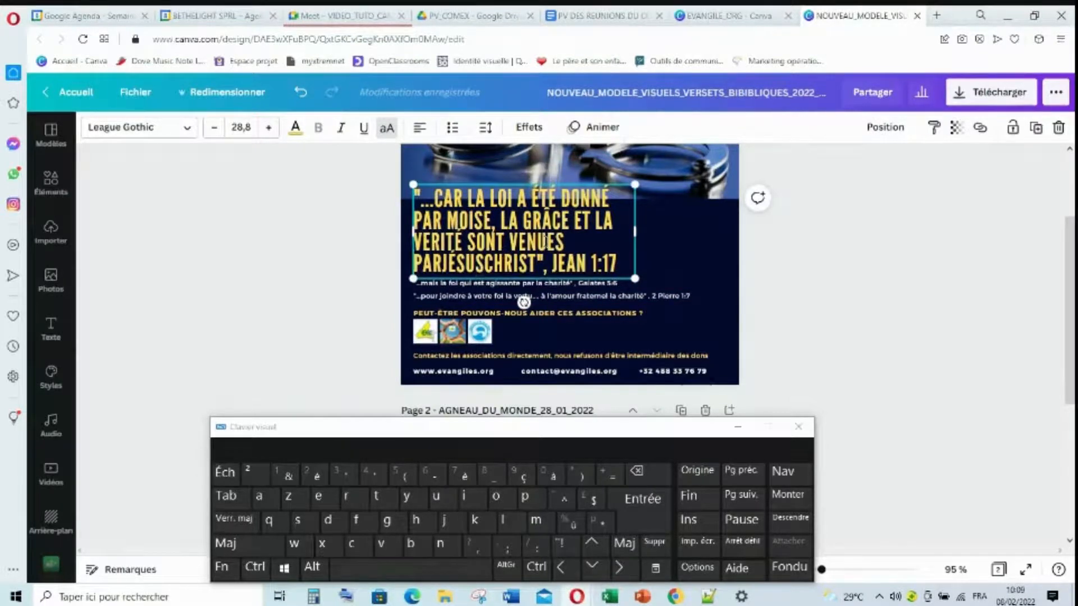
{"action": "left_click", "coordinate": [451, 263]}
{"action": "left_click", "coordinate": [413, 566]}
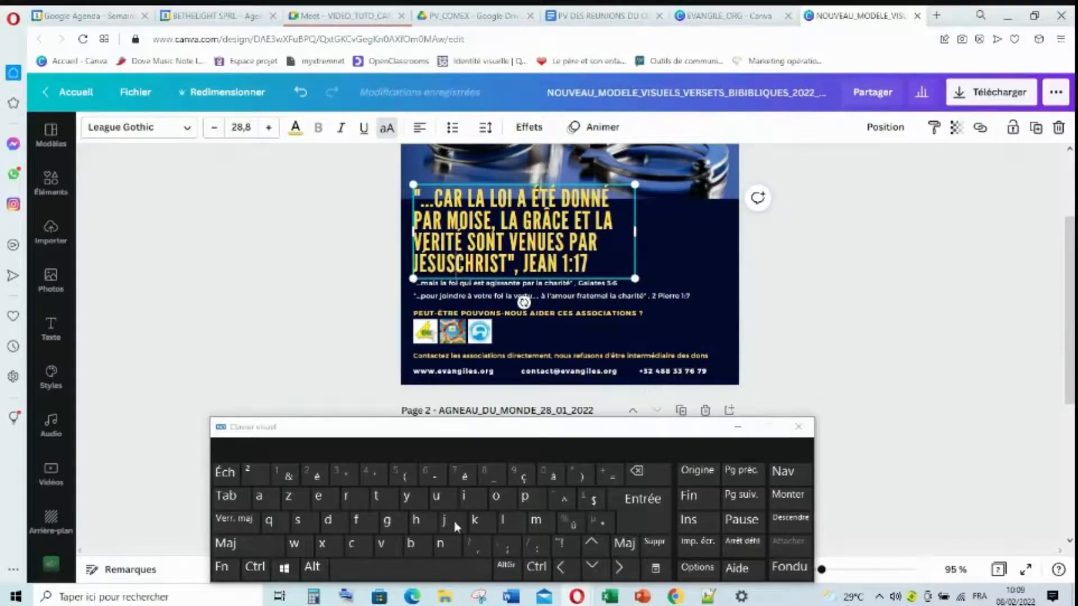
{"action": "left_click", "coordinate": [443, 566]}
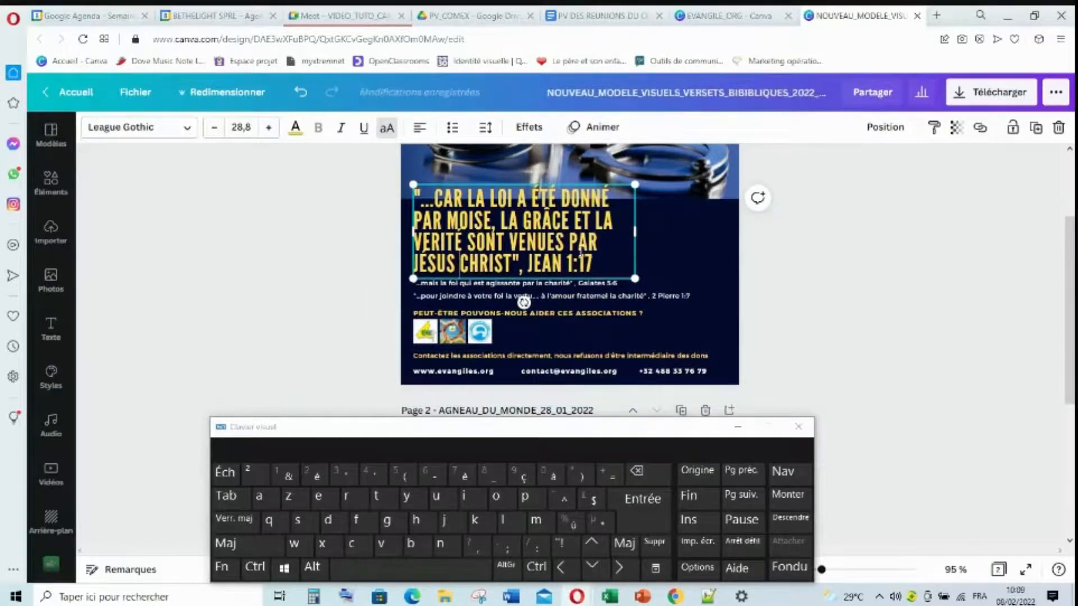
Widen the verse headline's text box to nearly the full page width so it fits on three lines, and minimize the on-screen keyboard.
{"action": "left_click_drag", "start_coordinate": [638, 229], "coordinate": [740, 238]}
{"action": "left_click", "coordinate": [833, 294]}
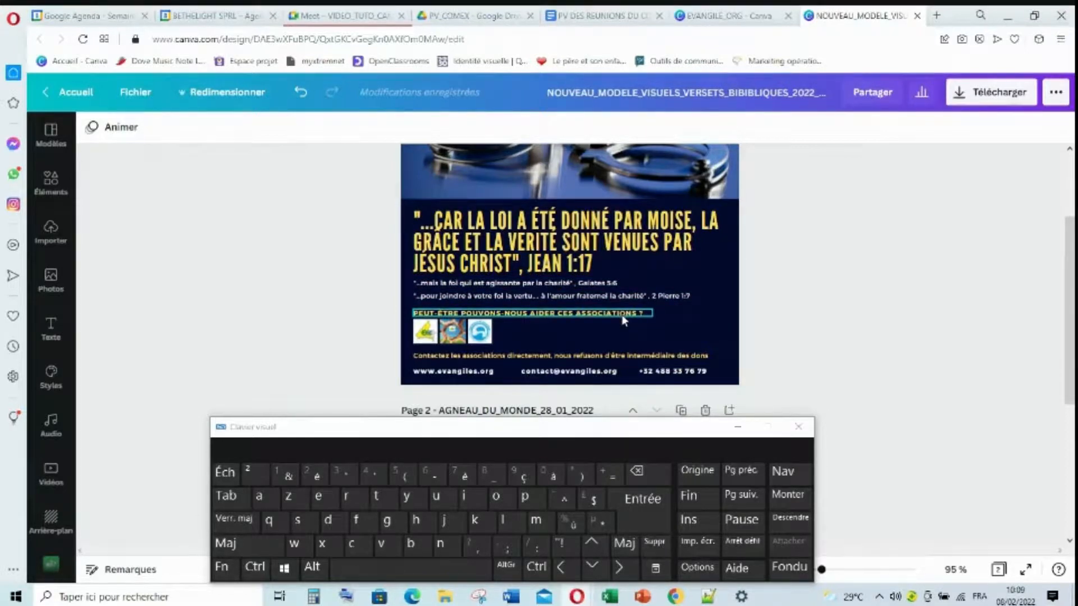
{"action": "scroll", "coordinate": [820, 281], "scroll_direction": "up", "scroll_amount": 1}
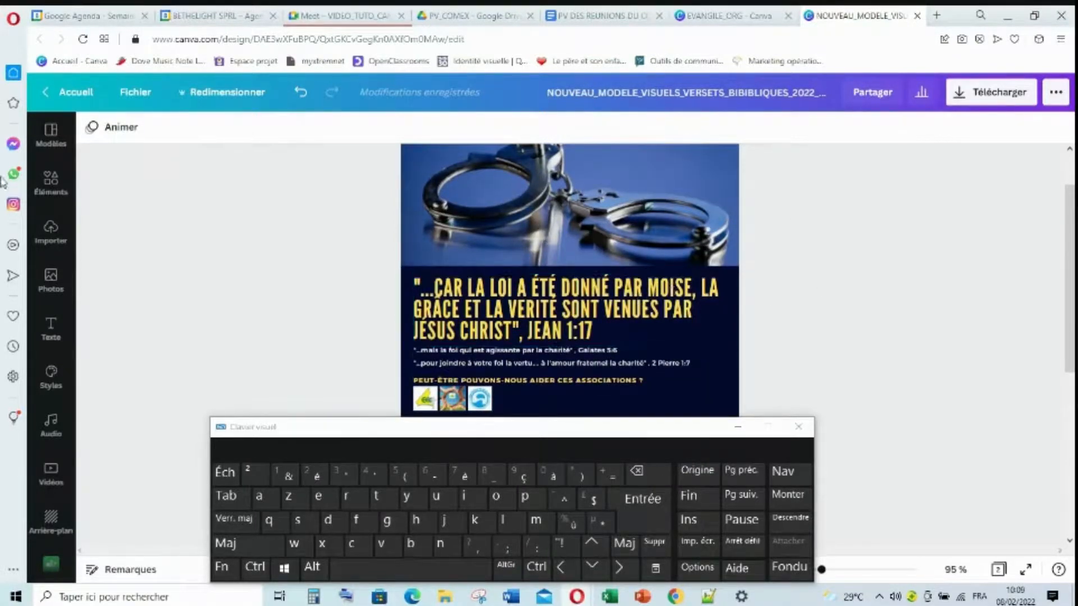
{"action": "scroll", "coordinate": [497, 331], "scroll_direction": "up", "scroll_amount": 1}
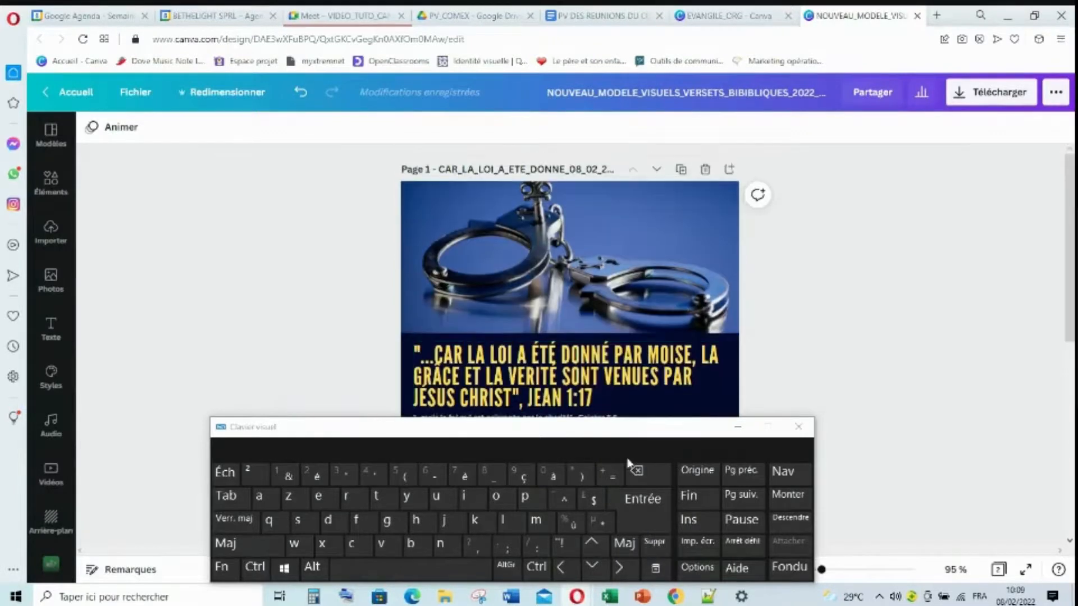
{"action": "left_click", "coordinate": [738, 428]}
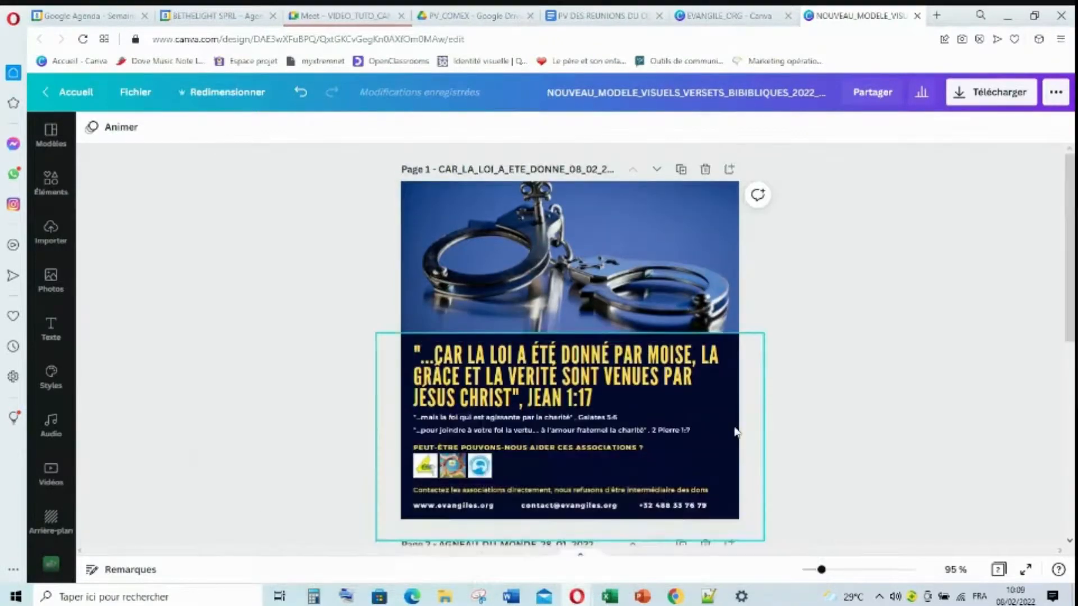
{"action": "scroll", "coordinate": [685, 369], "scroll_direction": "down", "scroll_amount": 1}
{"action": "scroll", "coordinate": [685, 375], "scroll_direction": "up", "scroll_amount": 1}
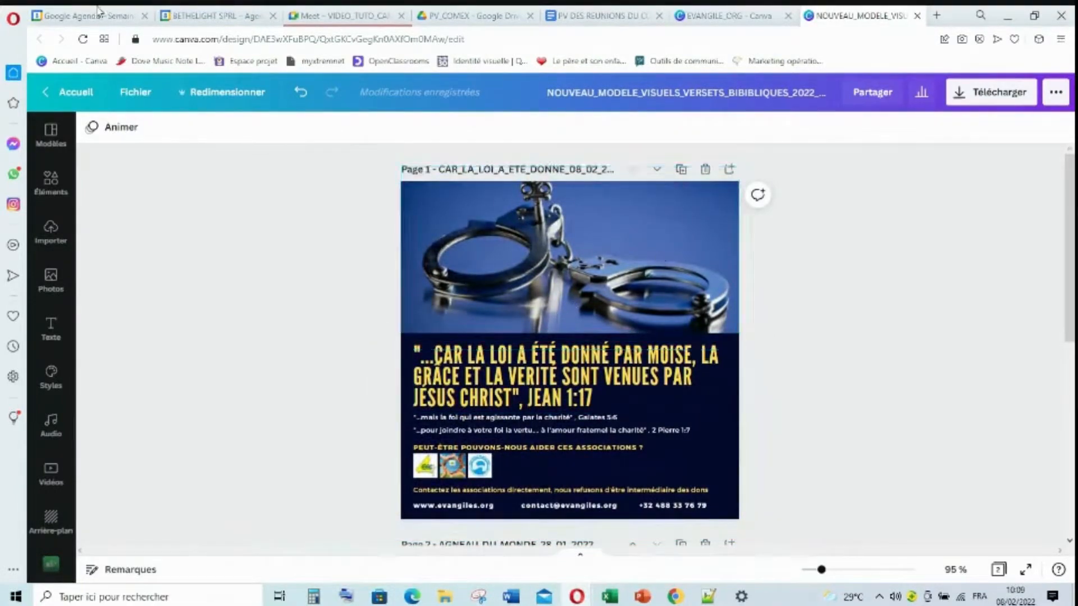
Search the design elements for "La loi de moise" and restrict the results to photos.
{"action": "left_click", "coordinate": [51, 181]}
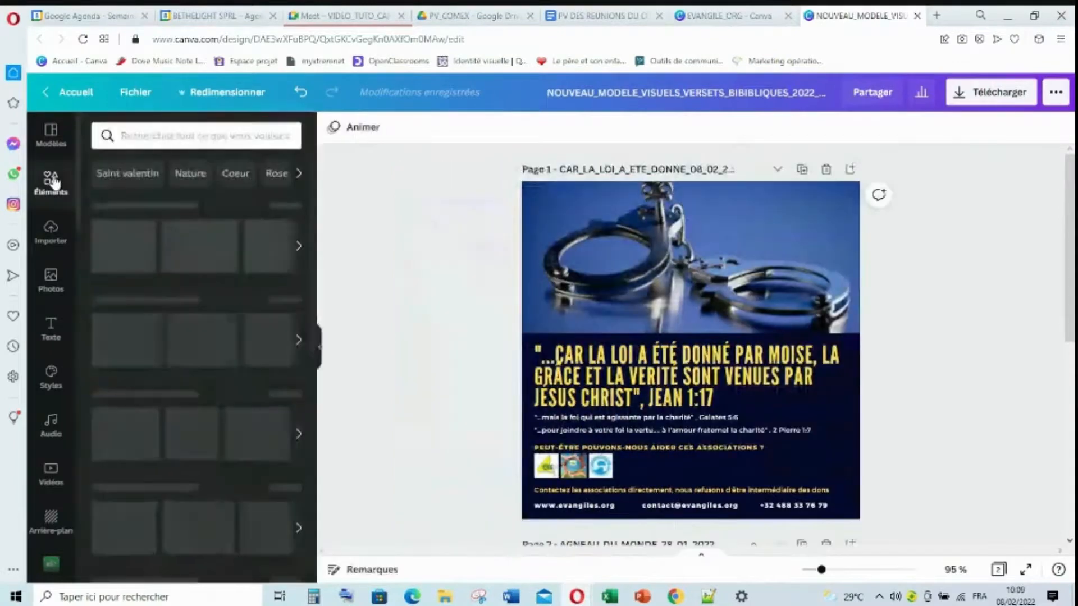
{"action": "left_click", "coordinate": [148, 134]}
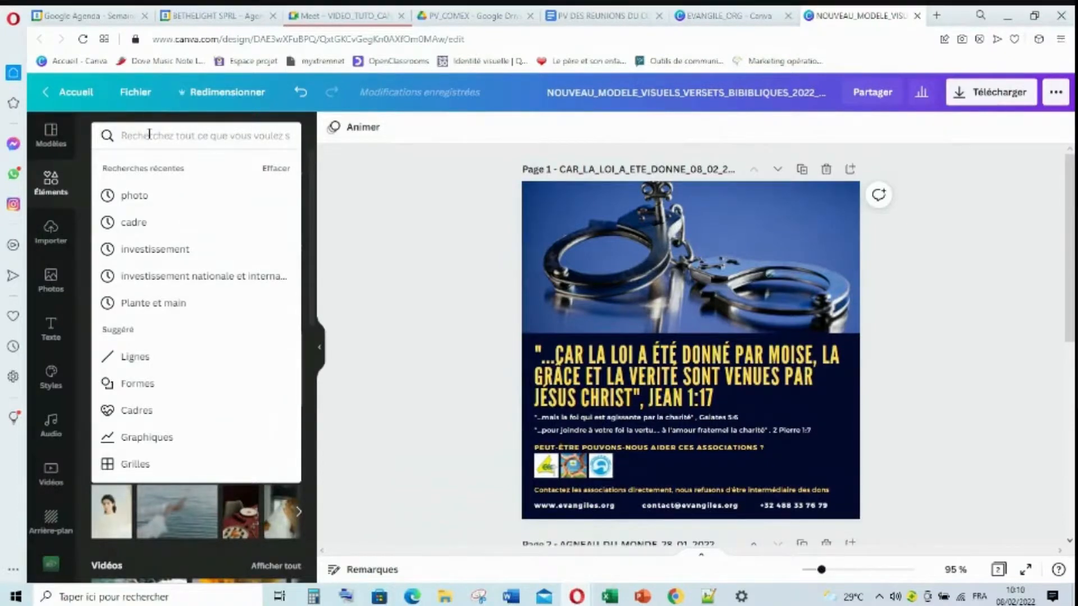
{"action": "type", "text": "Laloi de"}
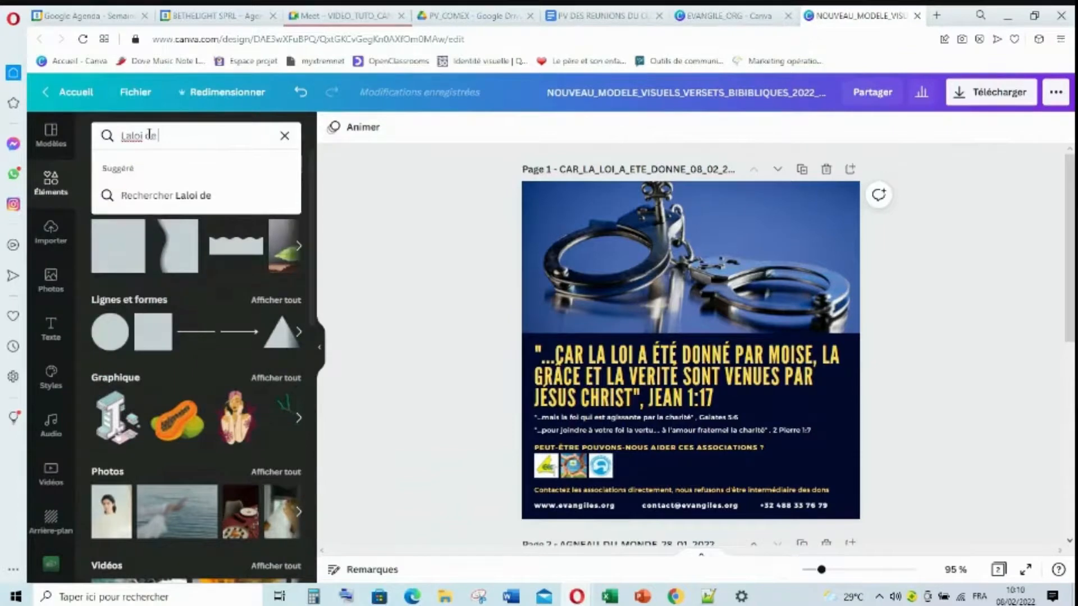
{"action": "type", "text": " mo"}
{"action": "type", "text": "ise"}
{"action": "key", "text": "BackSpace"}
{"action": "key", "text": "BackSpace"}
{"action": "type", "text": "oise"}
{"action": "left_click", "coordinate": [131, 136]}
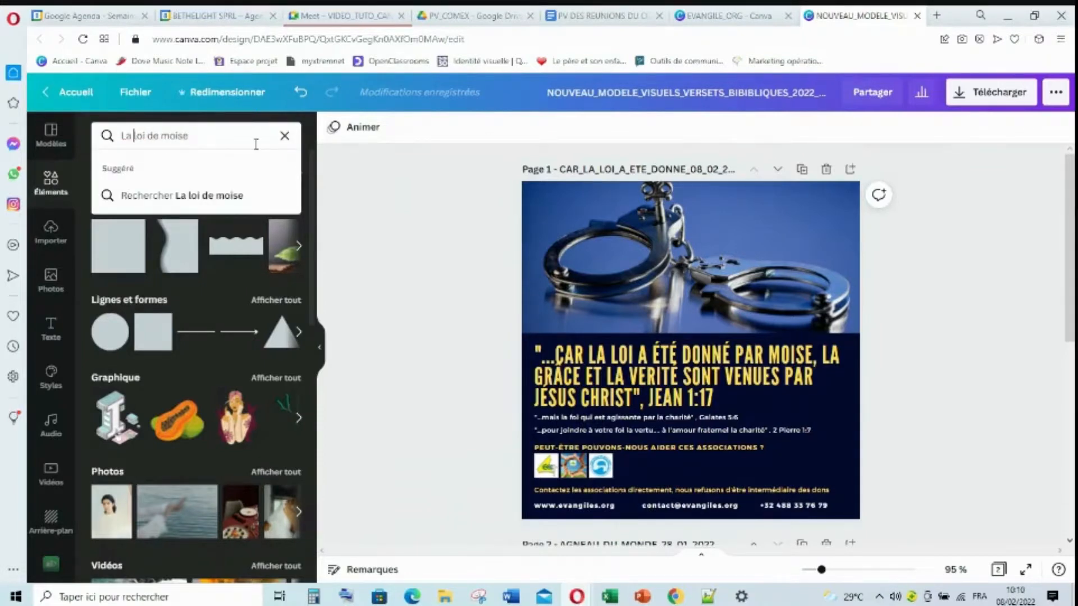
{"action": "key", "text": "Return"}
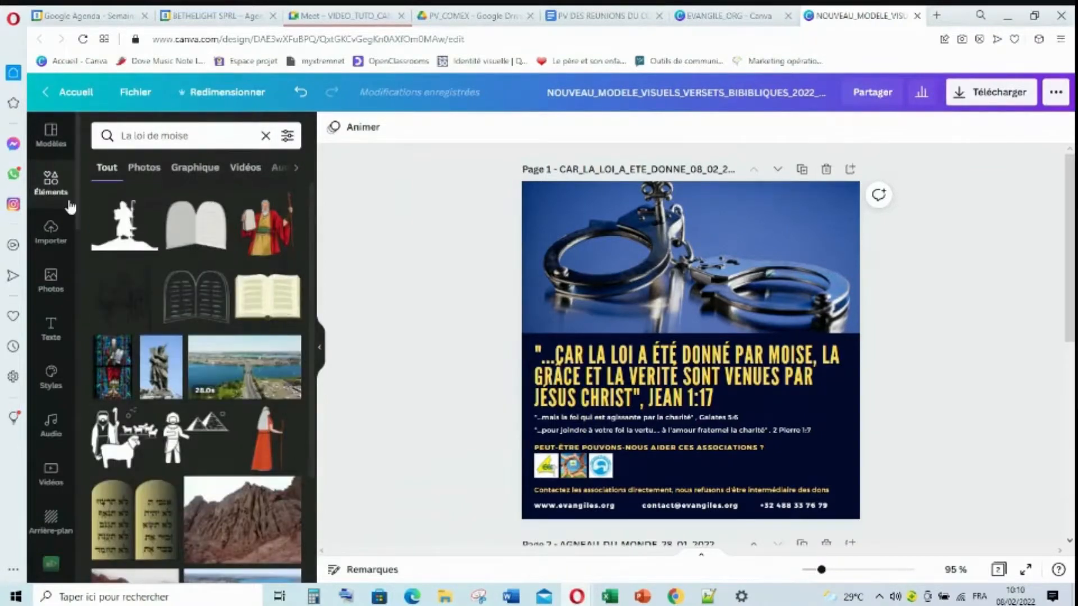
{"action": "left_click", "coordinate": [143, 168]}
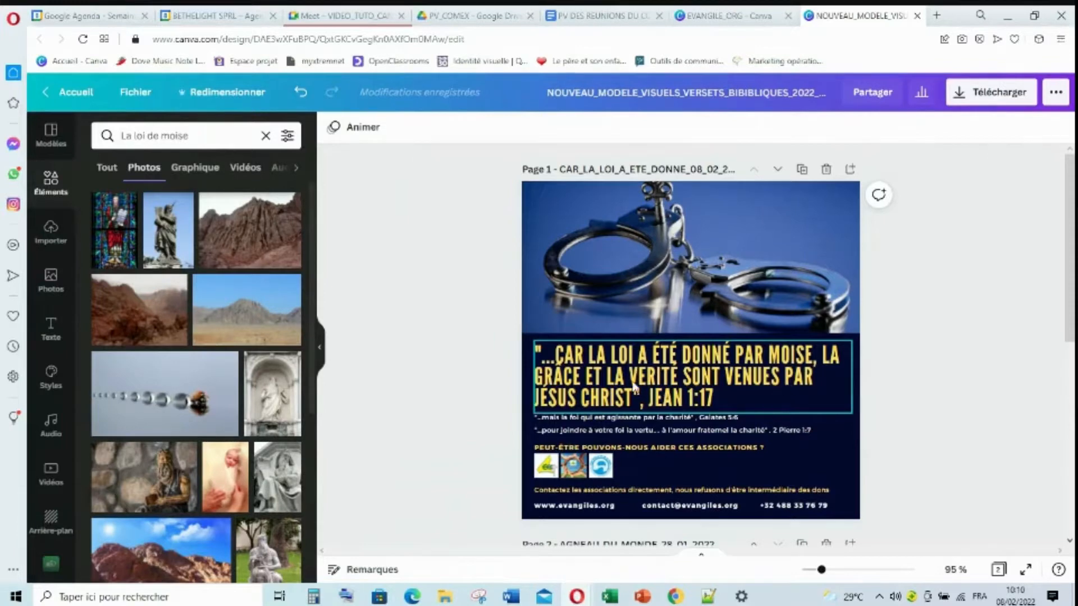
Replace page 1's handcuffs photo with the desert mountain under a blue sky, try the verse headline over it, and undo that move.
{"action": "scroll", "coordinate": [245, 417], "scroll_direction": "down", "scroll_amount": 3}
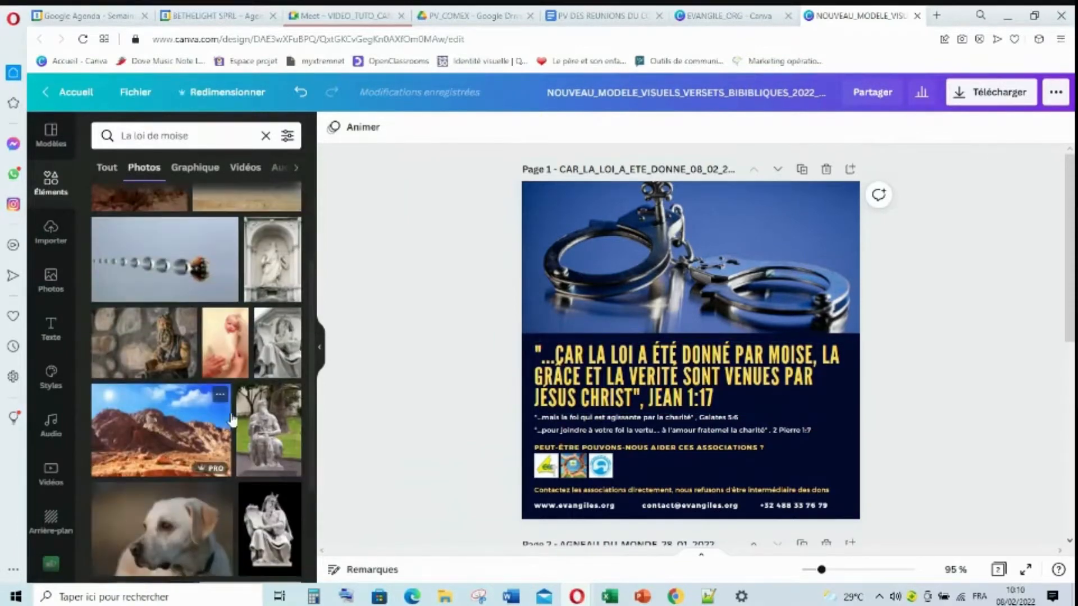
{"action": "scroll", "coordinate": [279, 418], "scroll_direction": "up", "scroll_amount": 3}
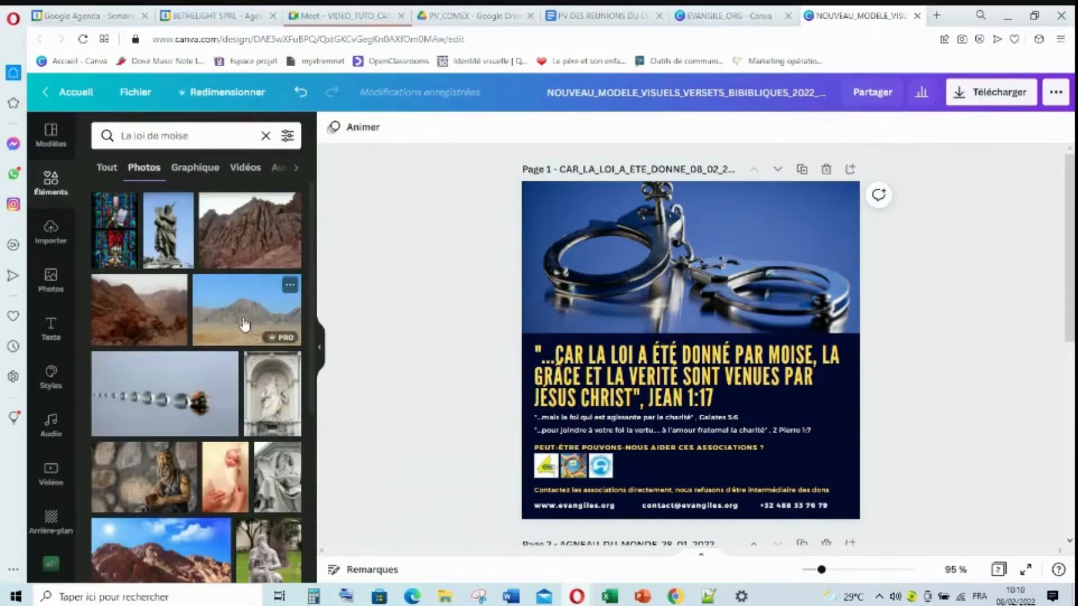
{"action": "left_click_drag", "start_coordinate": [245, 331], "coordinate": [671, 278]}
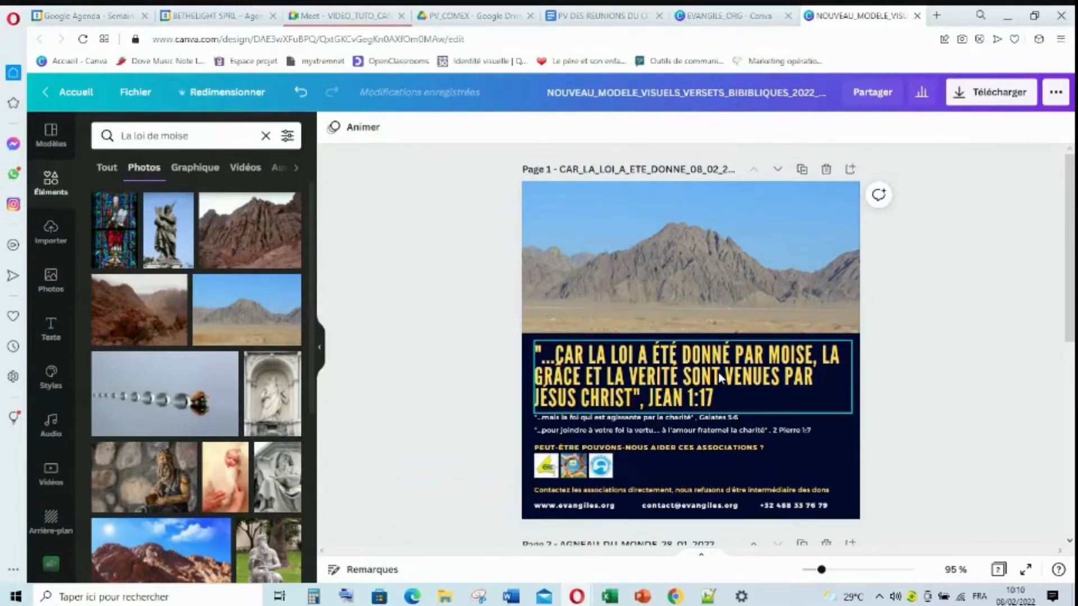
{"action": "left_click_drag", "start_coordinate": [716, 372], "coordinate": [718, 235]}
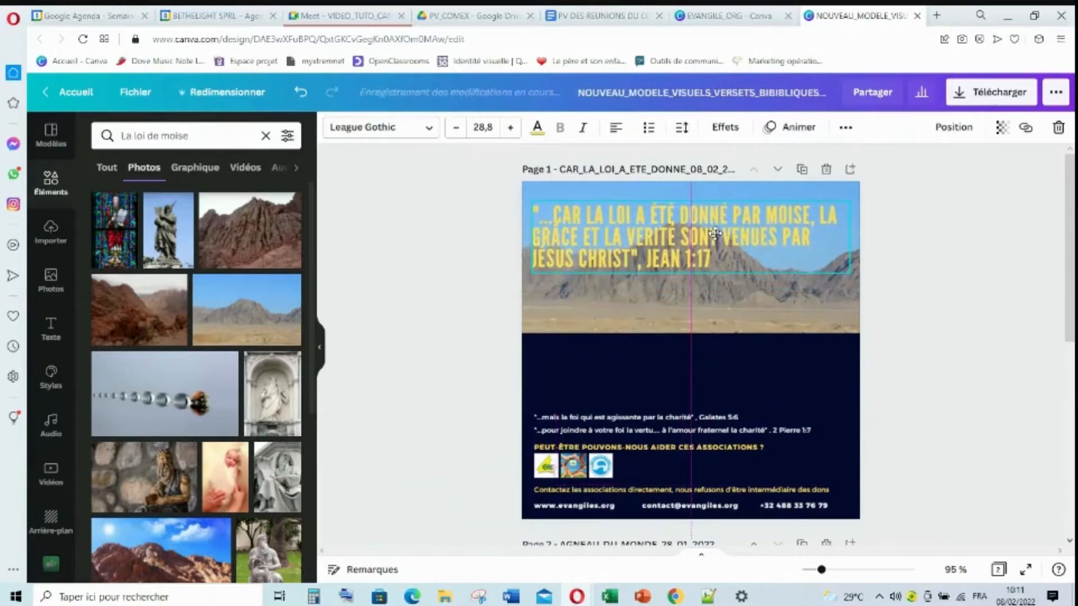
{"action": "left_click", "coordinate": [301, 91]}
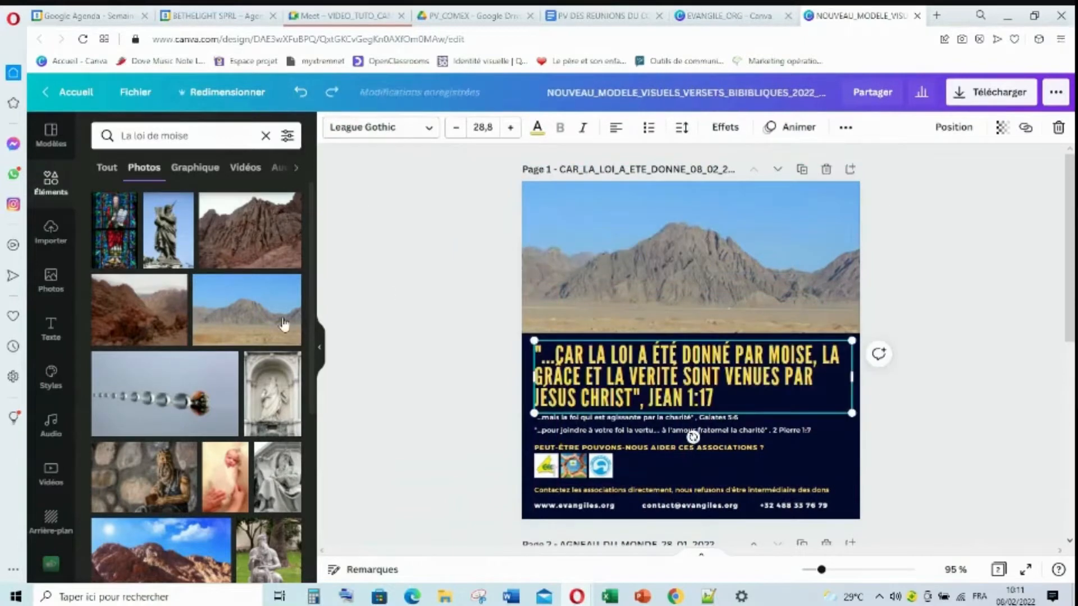
Fill page 1's image frame with the photo of a robed figure silhouetted against a cloudy, sunlit sky.
{"action": "scroll", "coordinate": [258, 435], "scroll_direction": "down", "scroll_amount": 1}
{"action": "scroll", "coordinate": [257, 435], "scroll_direction": "down", "scroll_amount": 5}
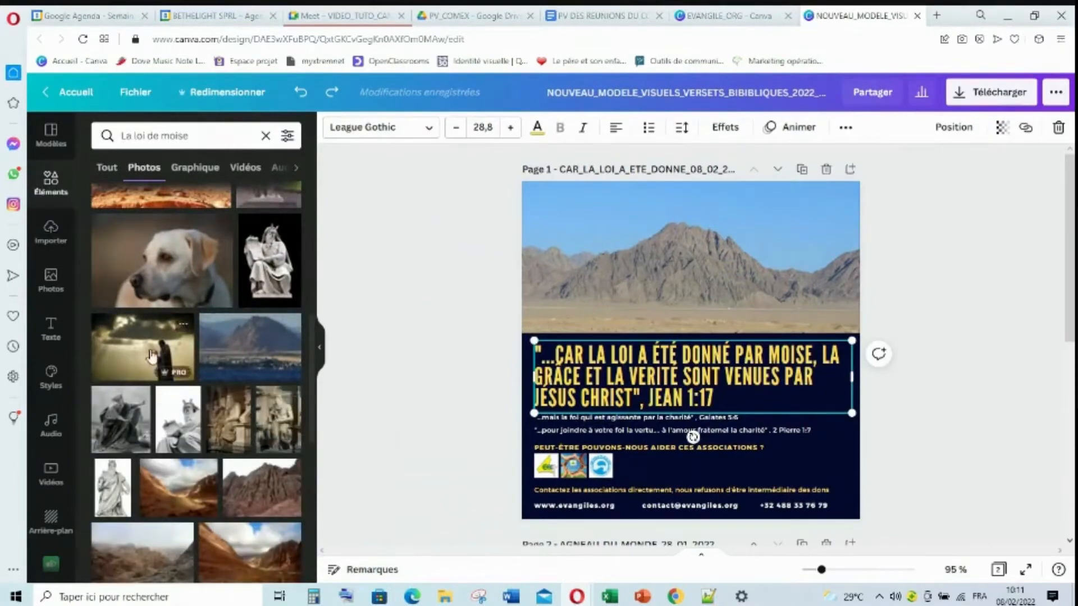
{"action": "left_click_drag", "start_coordinate": [150, 360], "coordinate": [603, 259]}
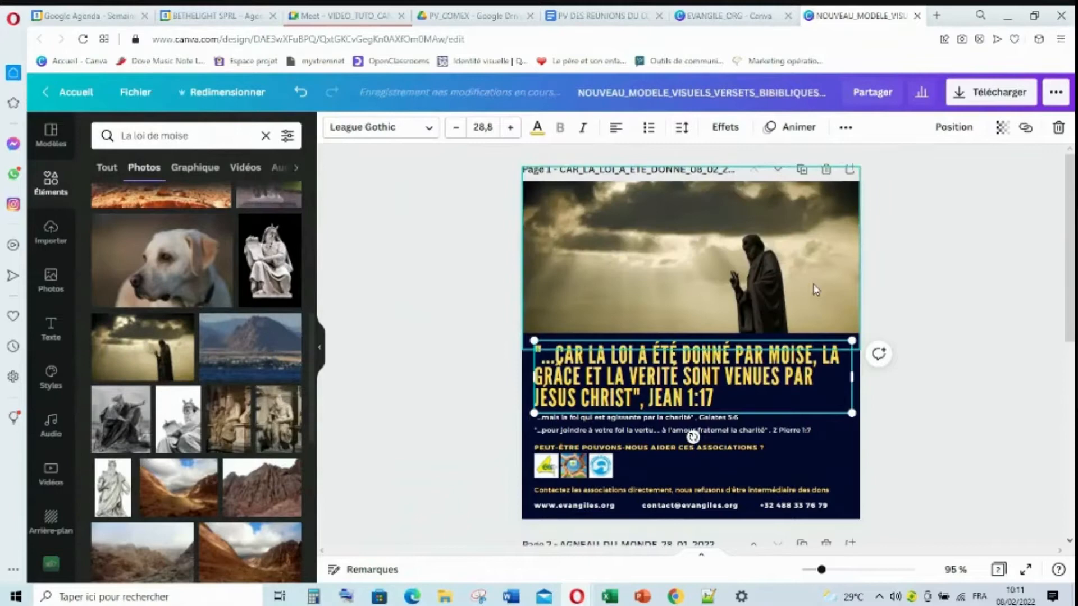
{"action": "left_click", "coordinate": [936, 269]}
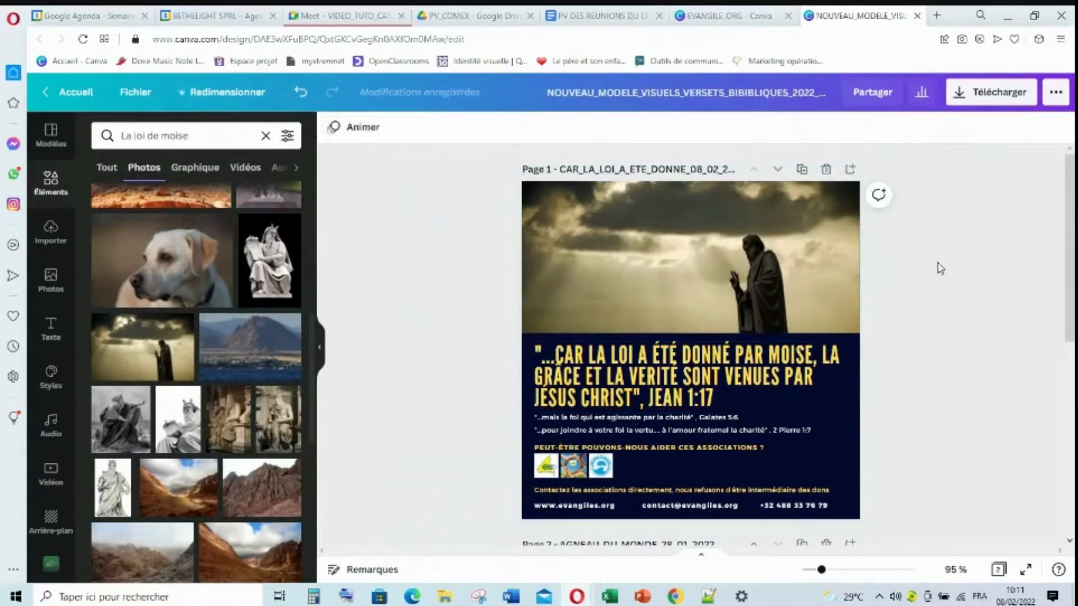
Flip the robed-figure photo on page 1 horizontally.
{"action": "right_click", "coordinate": [730, 265]}
{"action": "left_click", "coordinate": [494, 127]}
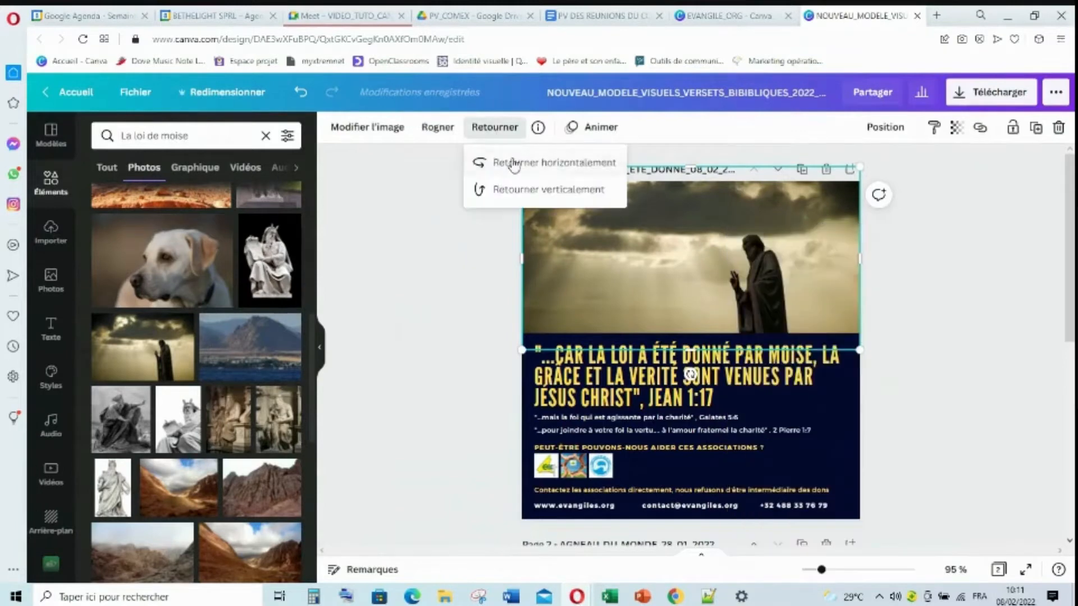
{"action": "left_click", "coordinate": [514, 163]}
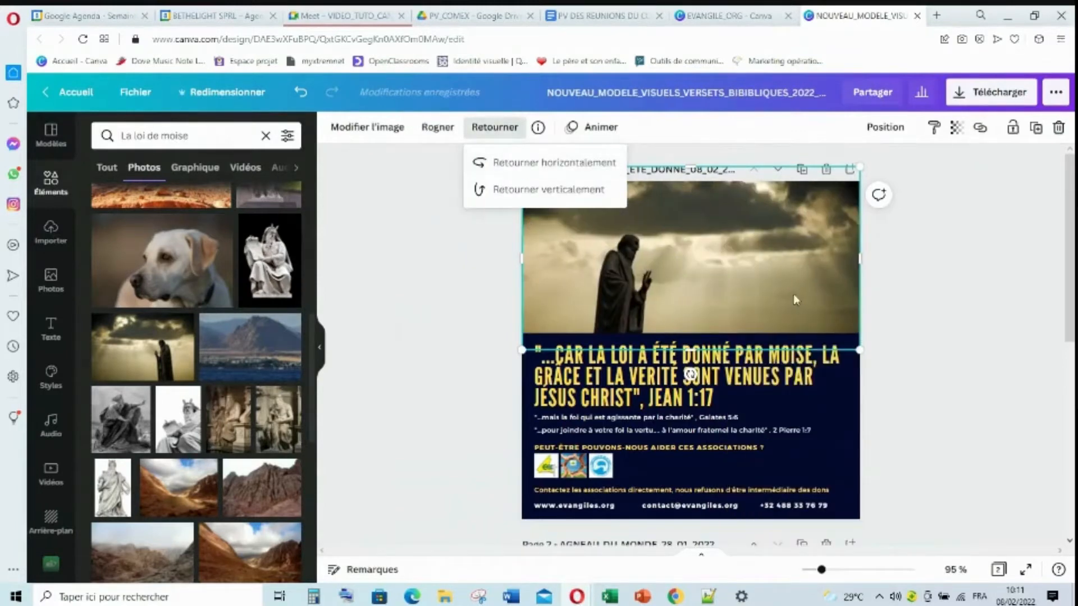
{"action": "left_click", "coordinate": [908, 270]}
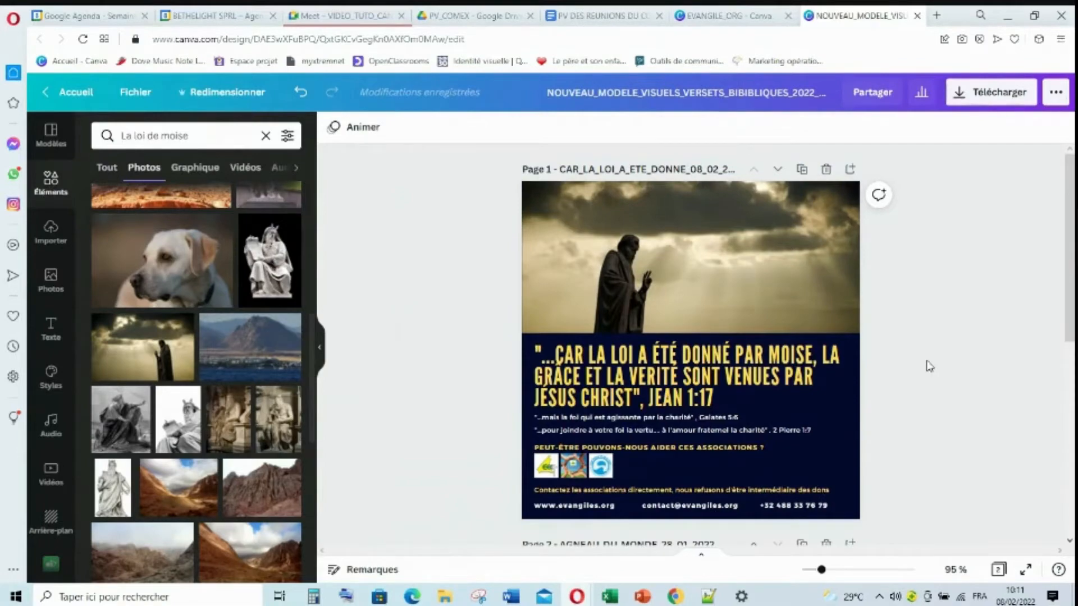
Compare page 1's visual with the original handcuffs design on page 2, and hide the photo search results.
{"action": "scroll", "coordinate": [929, 366], "scroll_direction": "down", "scroll_amount": 3}
{"action": "scroll", "coordinate": [930, 366], "scroll_direction": "up", "scroll_amount": 3}
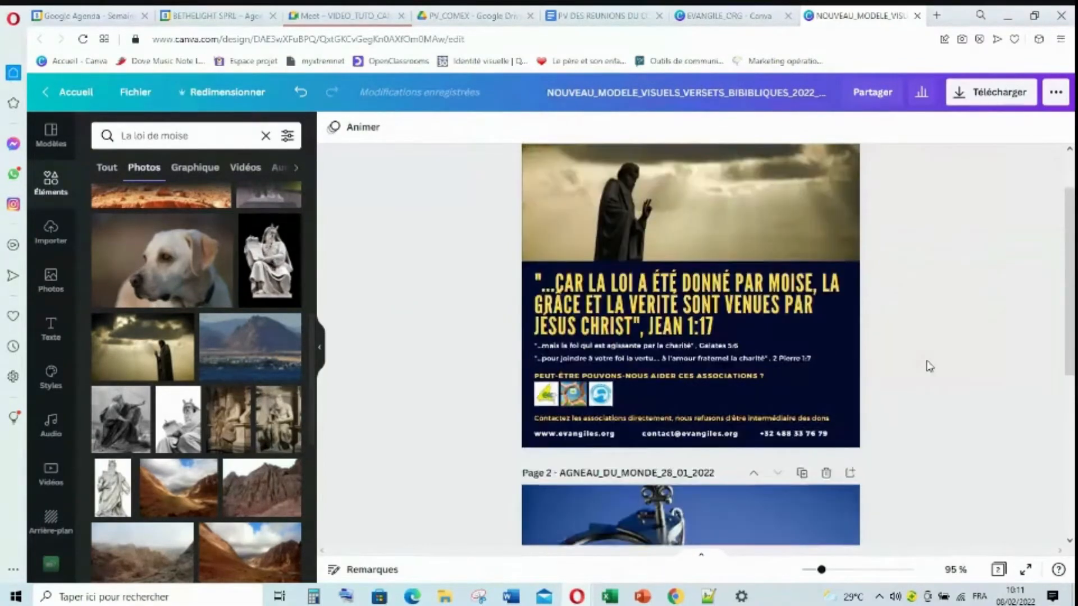
{"action": "scroll", "coordinate": [929, 368], "scroll_direction": "down", "scroll_amount": 7}
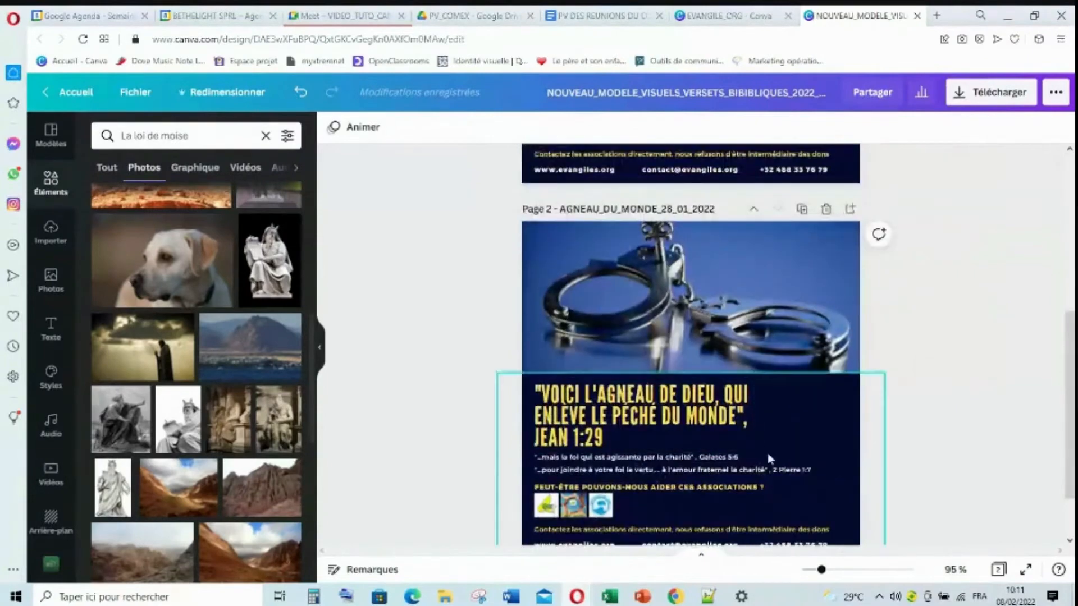
{"action": "scroll", "coordinate": [856, 480], "scroll_direction": "up", "scroll_amount": 7}
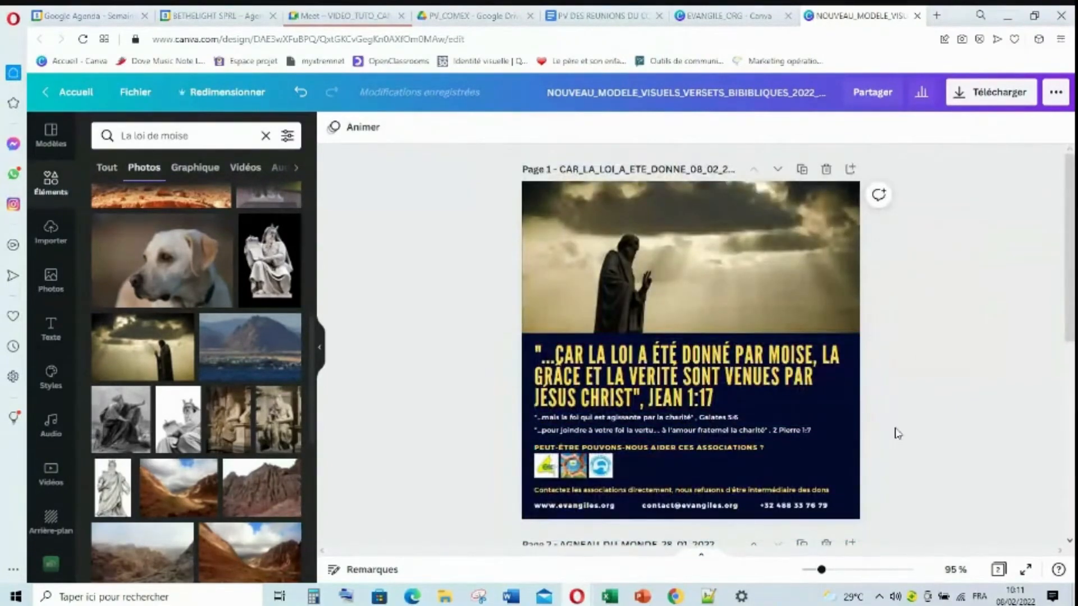
{"action": "scroll", "coordinate": [897, 433], "scroll_direction": "down", "scroll_amount": 7}
{"action": "scroll", "coordinate": [897, 433], "scroll_direction": "up", "scroll_amount": 6}
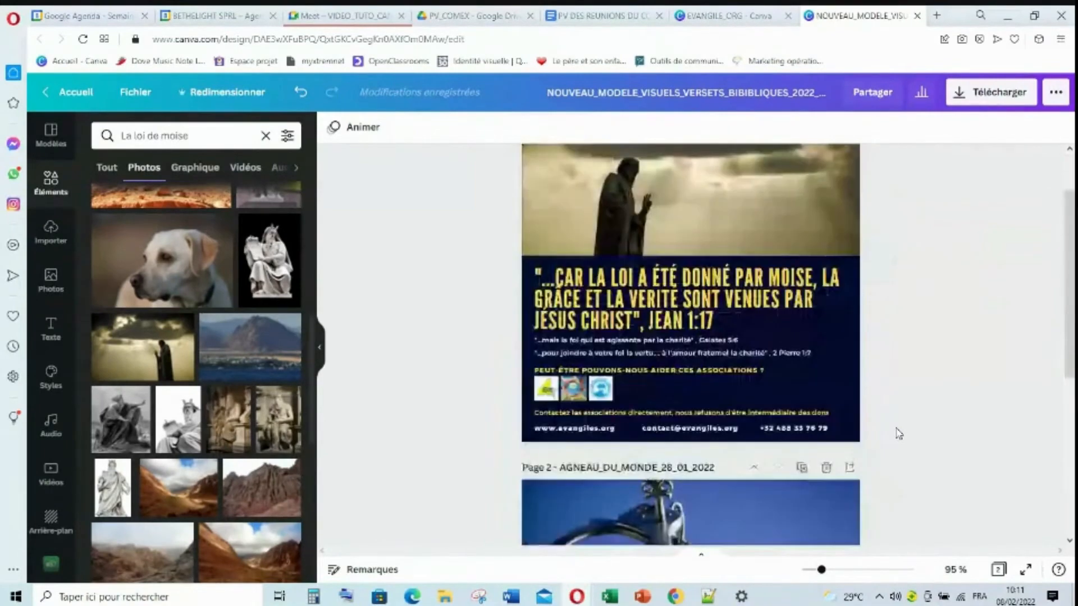
{"action": "scroll", "coordinate": [898, 433], "scroll_direction": "up", "scroll_amount": 1}
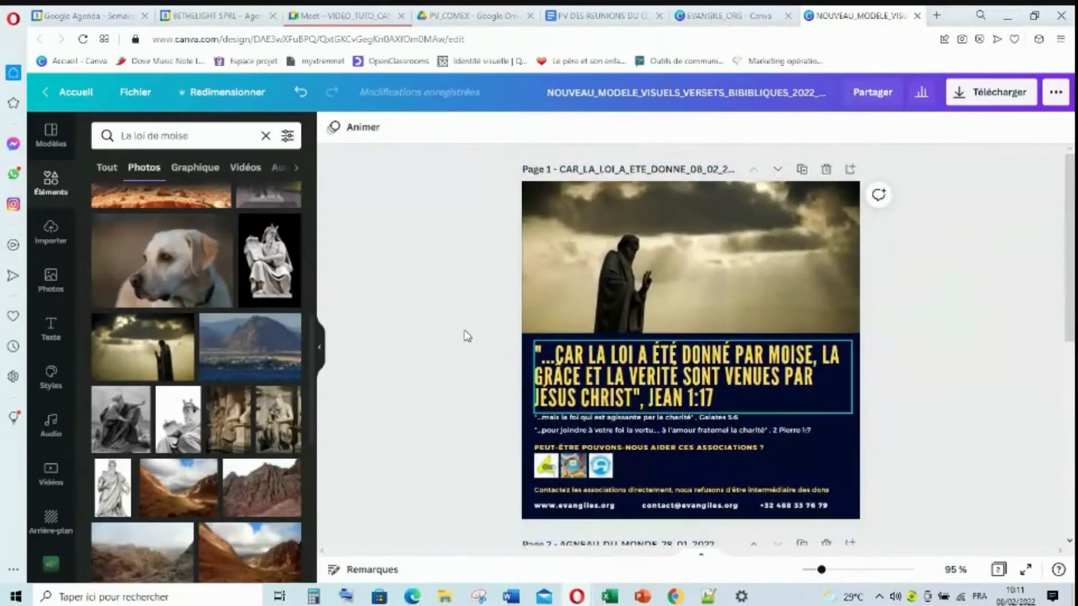
{"action": "left_click", "coordinate": [322, 351]}
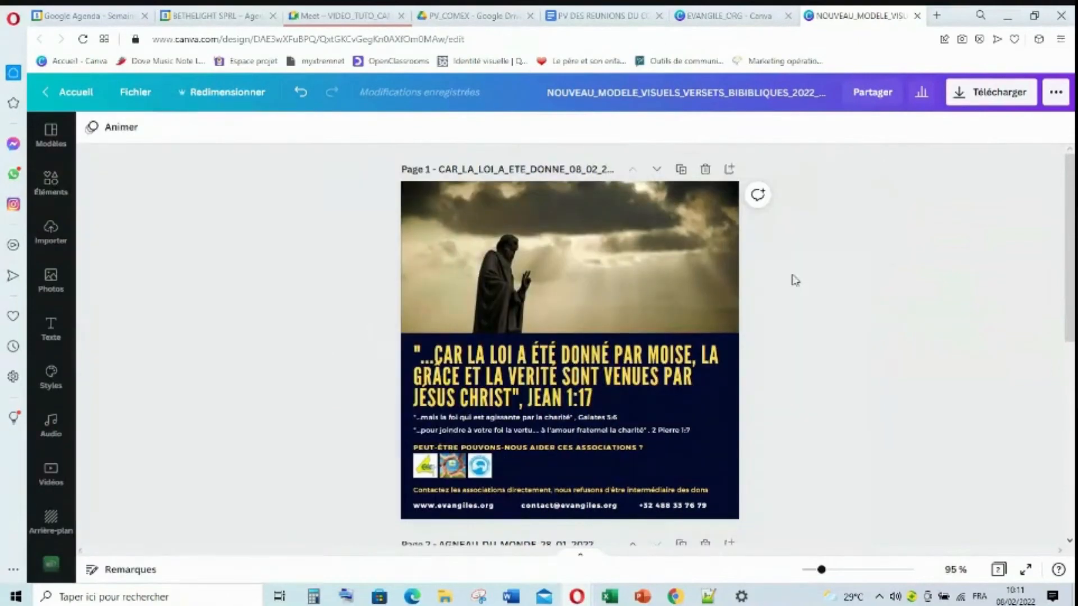